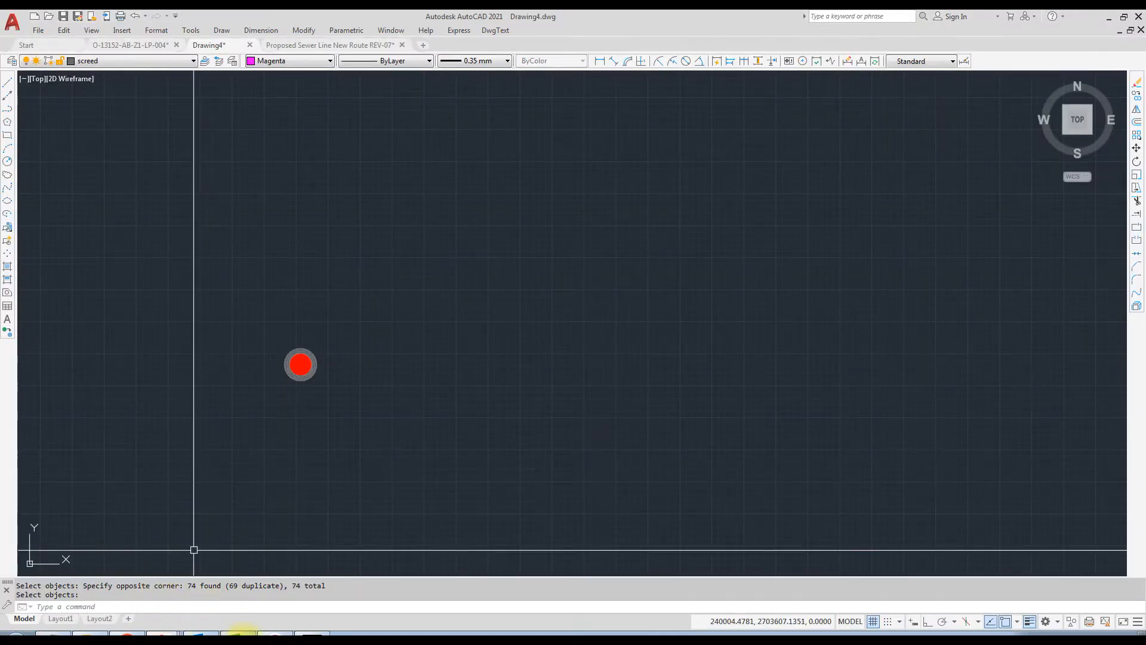
# Examine the E and N coordinates on the MH sheet in Excel and the red circular manhole symbol in AutoCAD, ending in Excel
pyautogui.click(239, 635)
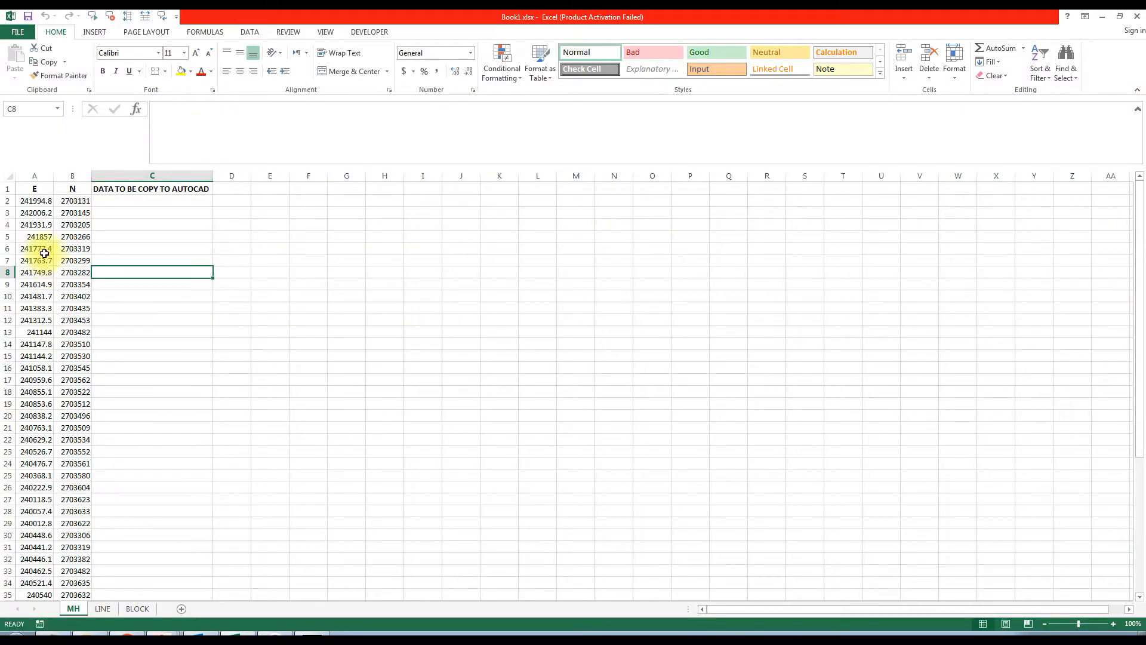
pyautogui.scroll(-6, 51, 266)
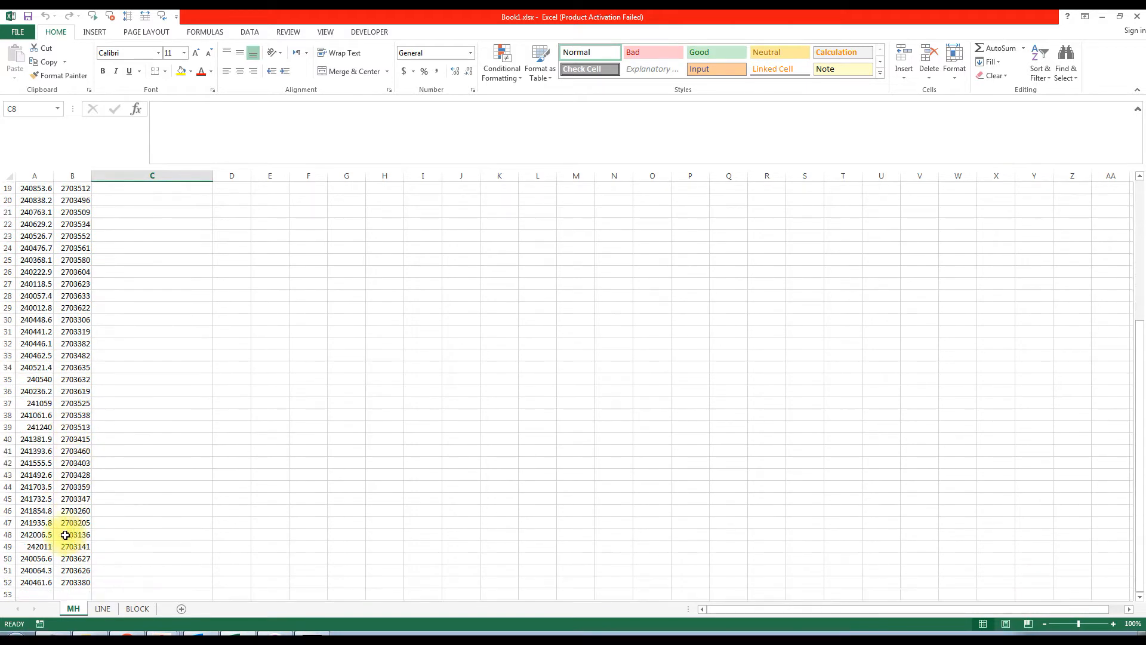
pyautogui.click(38, 580)
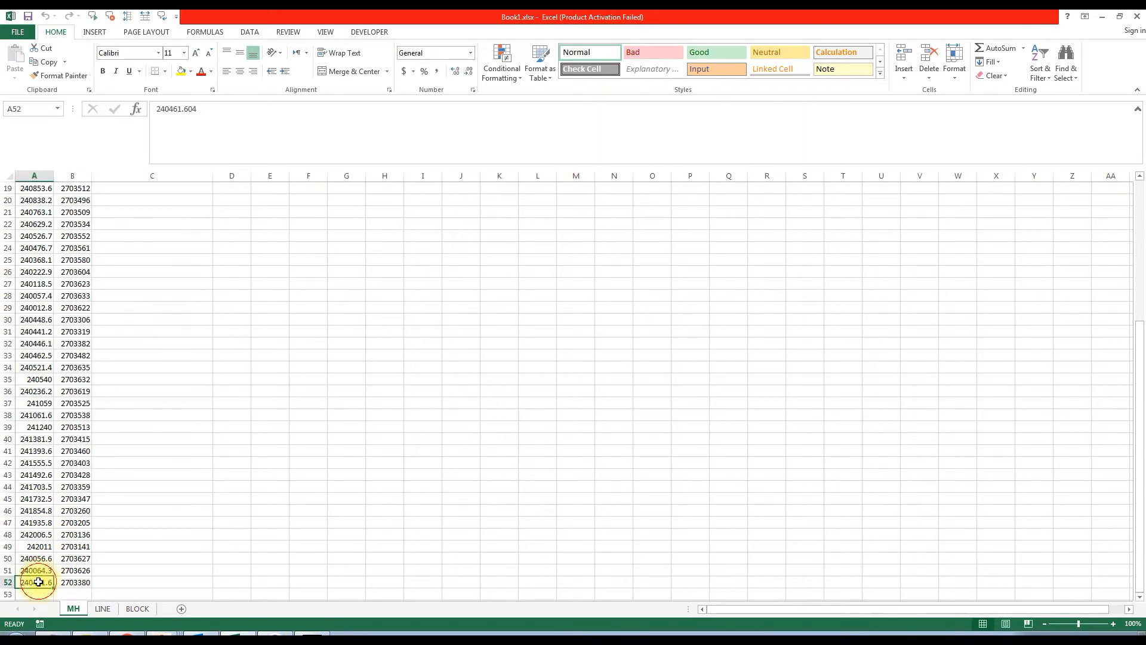
pyautogui.scroll(1, 39, 576)
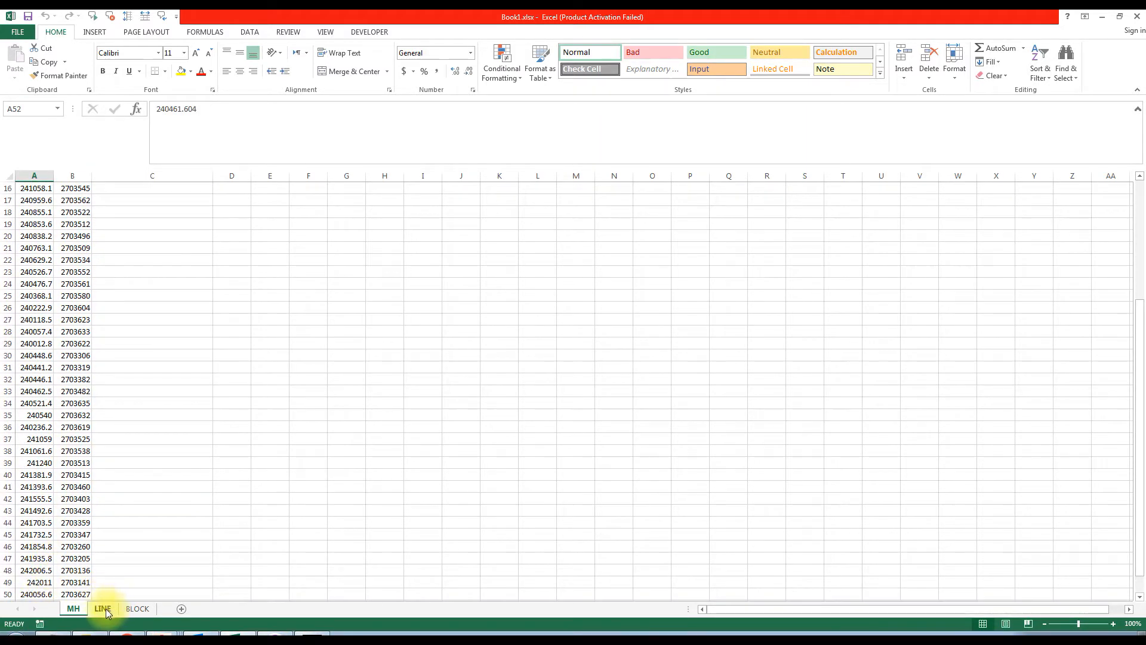
pyautogui.moveTo(164, 637)
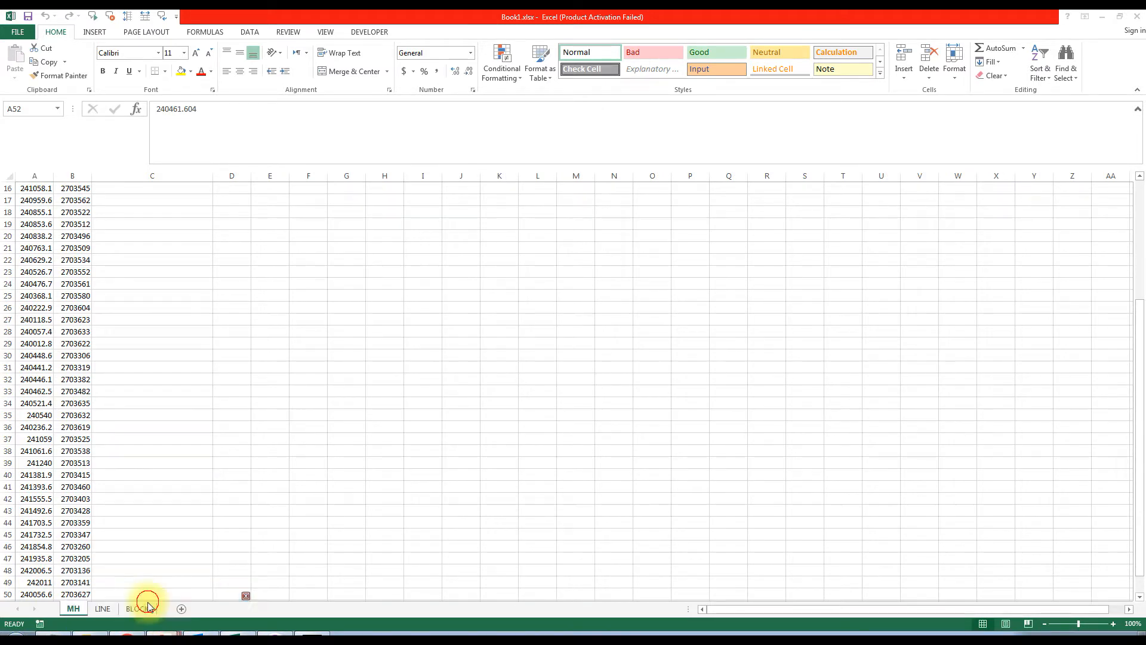
pyautogui.click(148, 606)
pyautogui.click(410, 383)
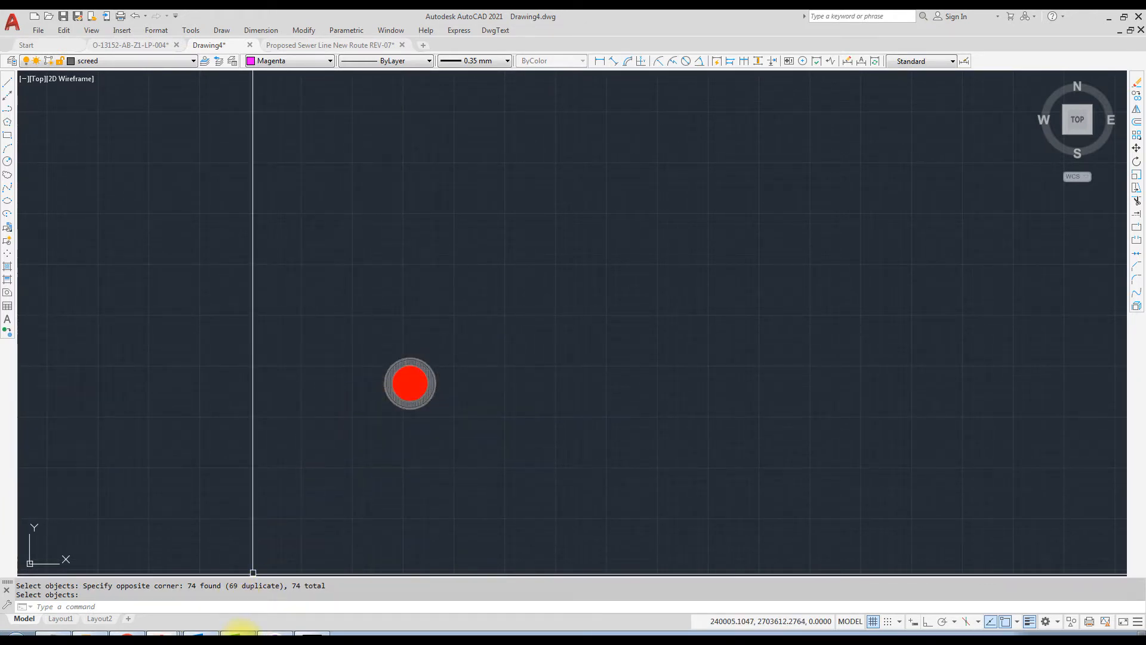
pyautogui.click(239, 634)
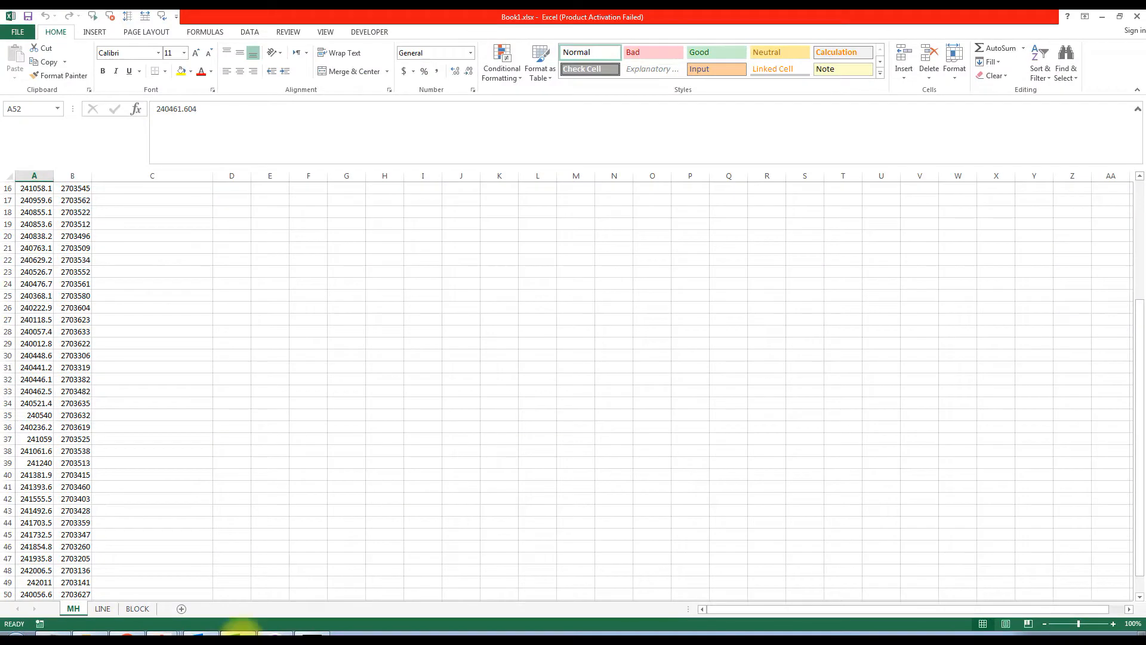
pyautogui.click(149, 193)
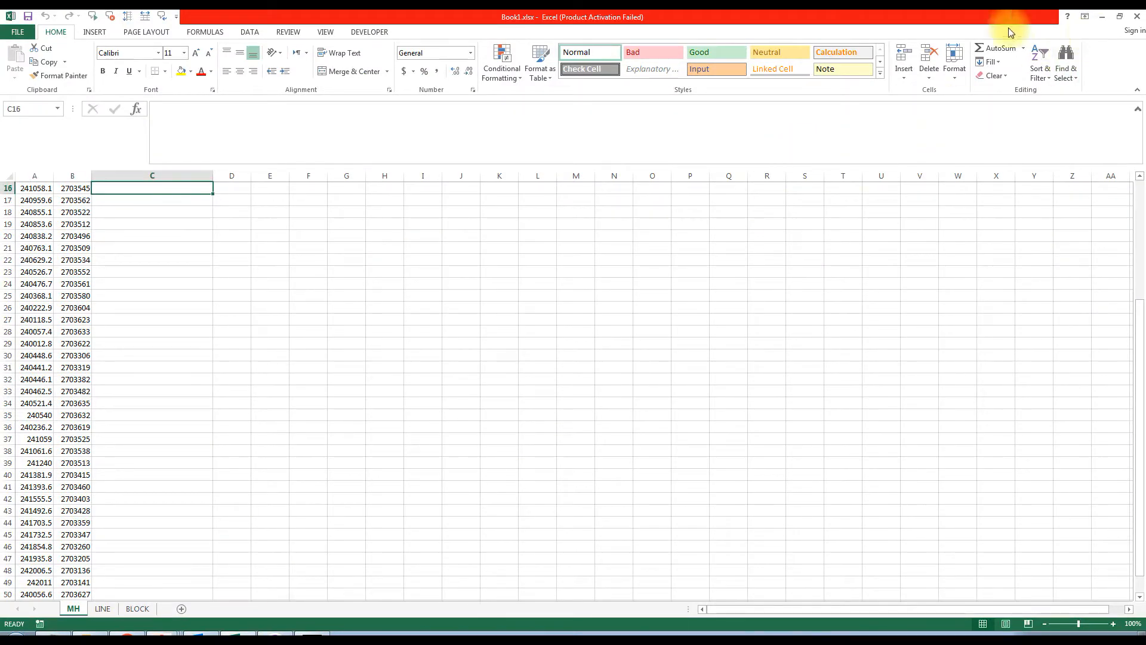
pyautogui.click(1023, 50)
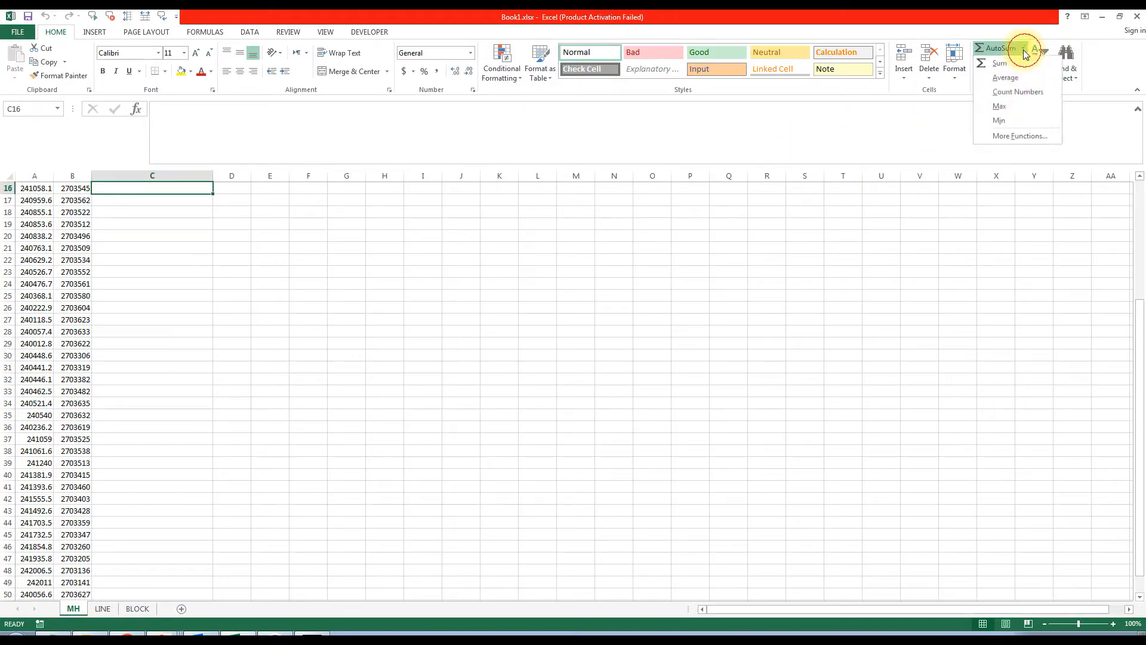
pyautogui.click(1012, 137)
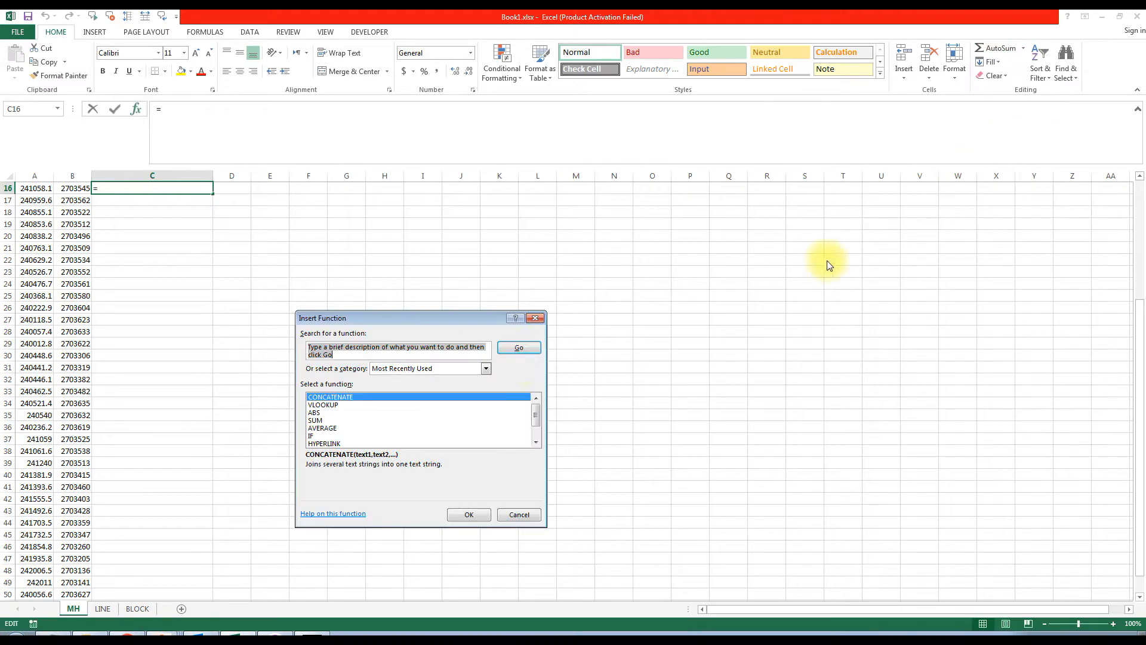
pyautogui.click(345, 398)
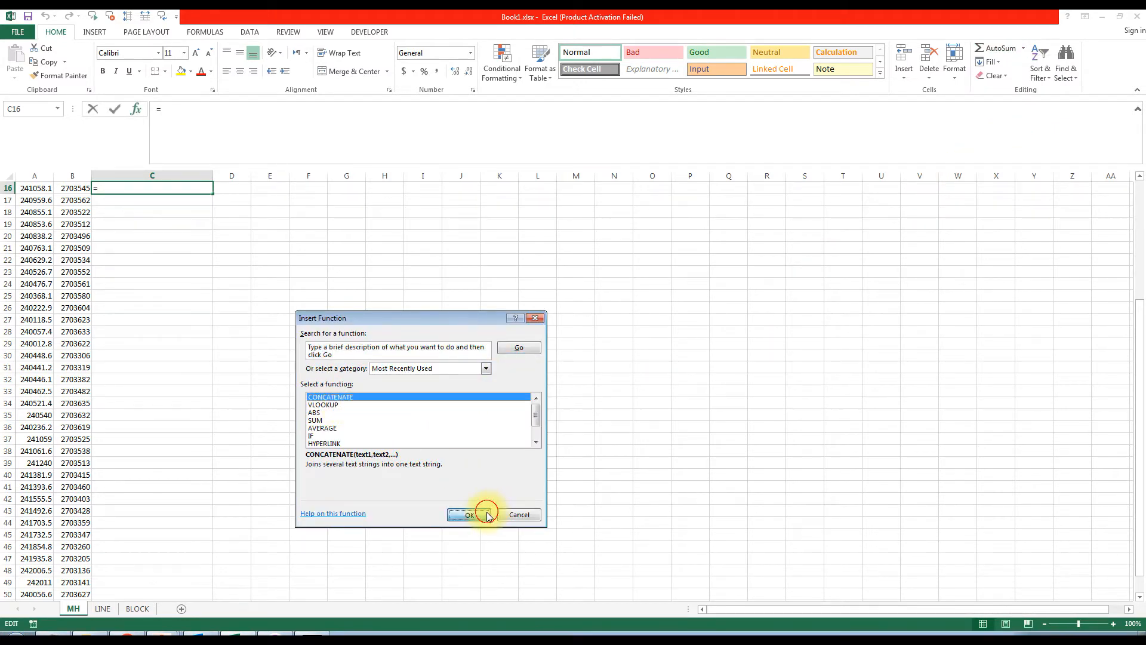
pyautogui.click(470, 514)
pyautogui.click(426, 358)
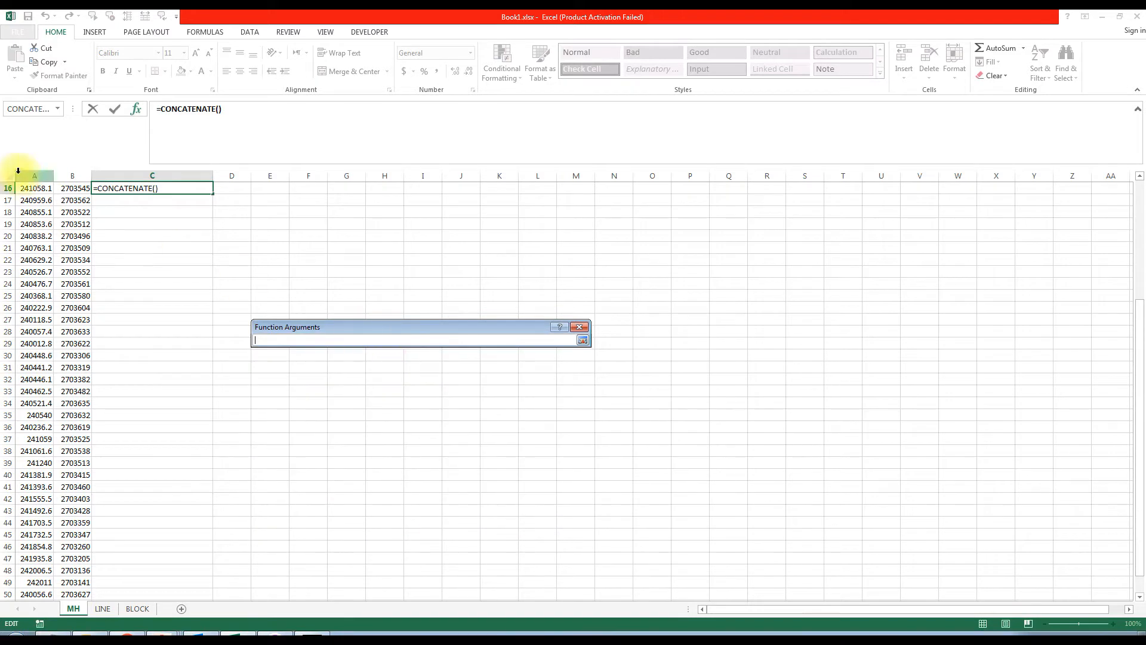
pyautogui.click(29, 190)
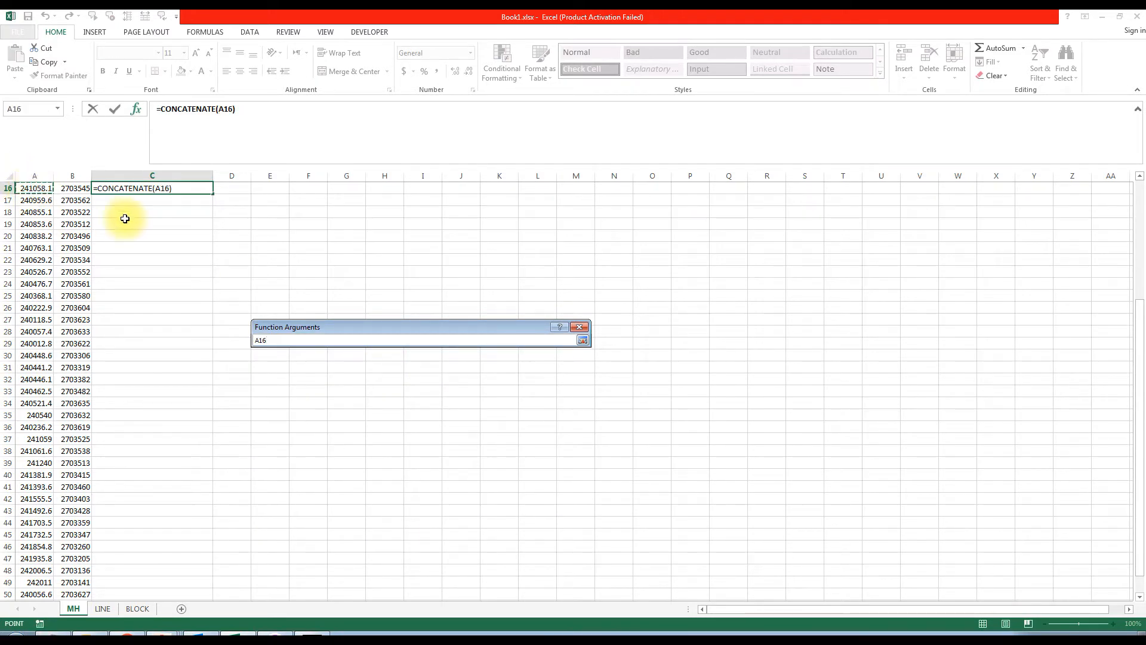
pyautogui.scroll(2, 126, 220)
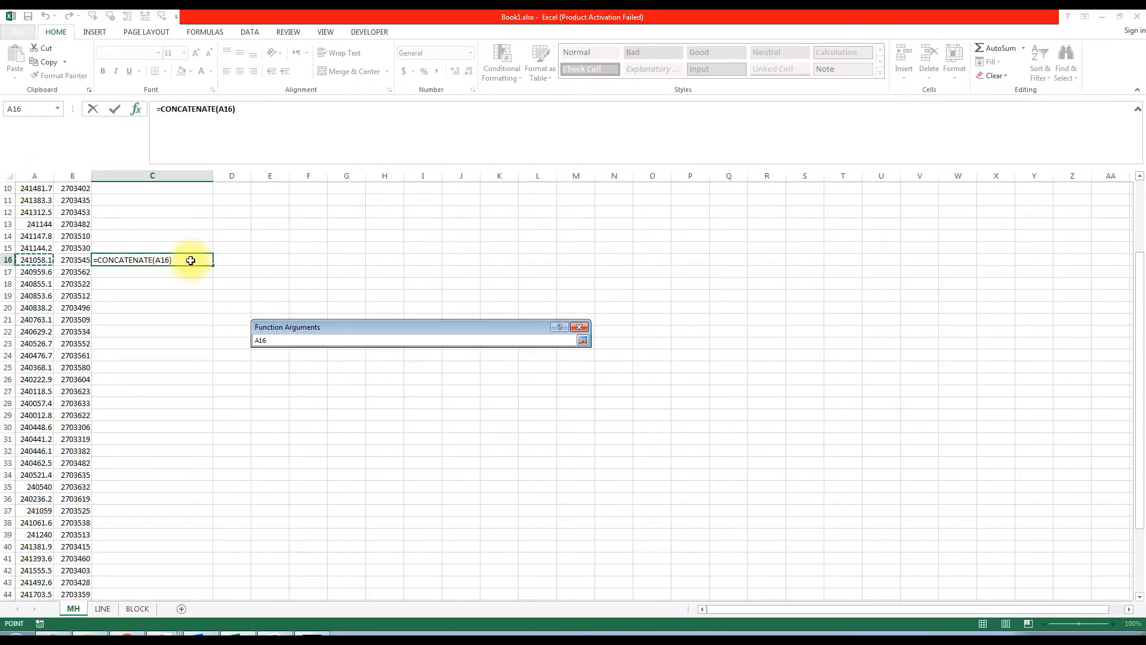
pyautogui.press('Escape')
pyautogui.click(564, 505)
# Insert a CONCATENATE function in cell C2 of the MH sheet with A2 as the first text argument
pyautogui.scroll(3, 489, 377)
pyautogui.click(167, 202)
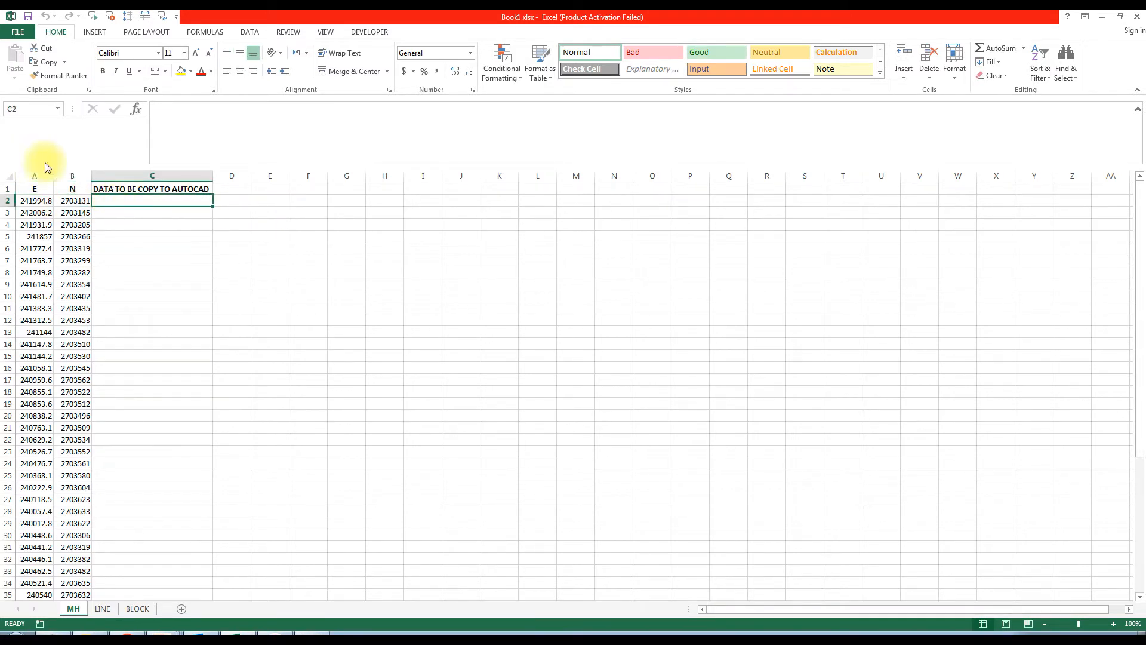
pyautogui.click(1023, 49)
pyautogui.click(1005, 133)
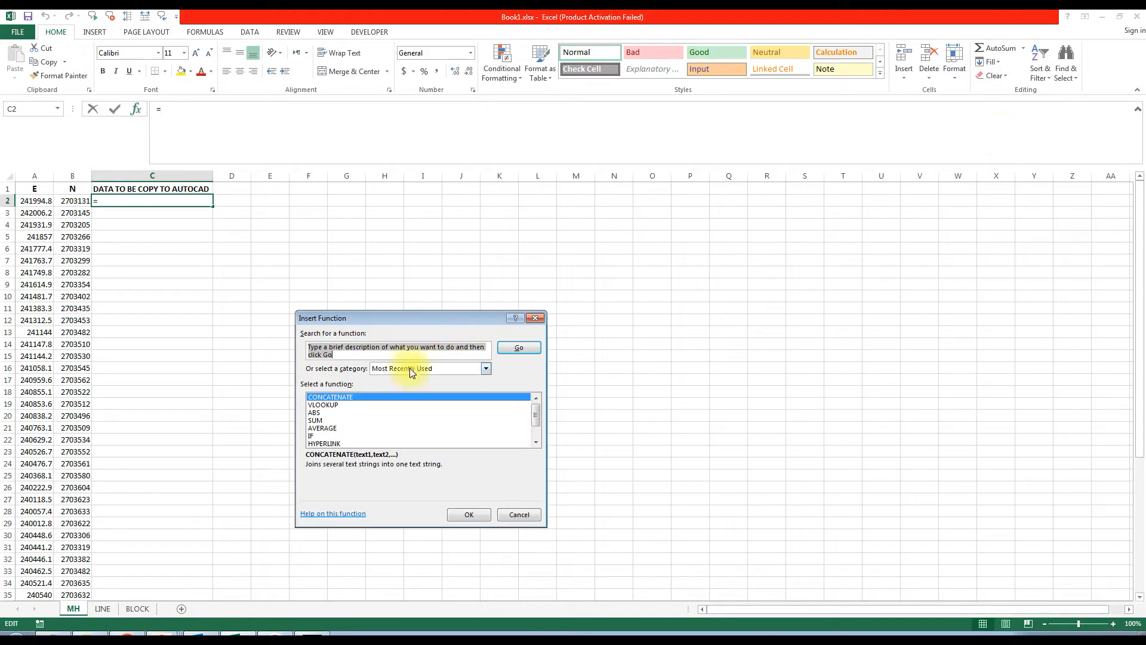
pyautogui.click(339, 397)
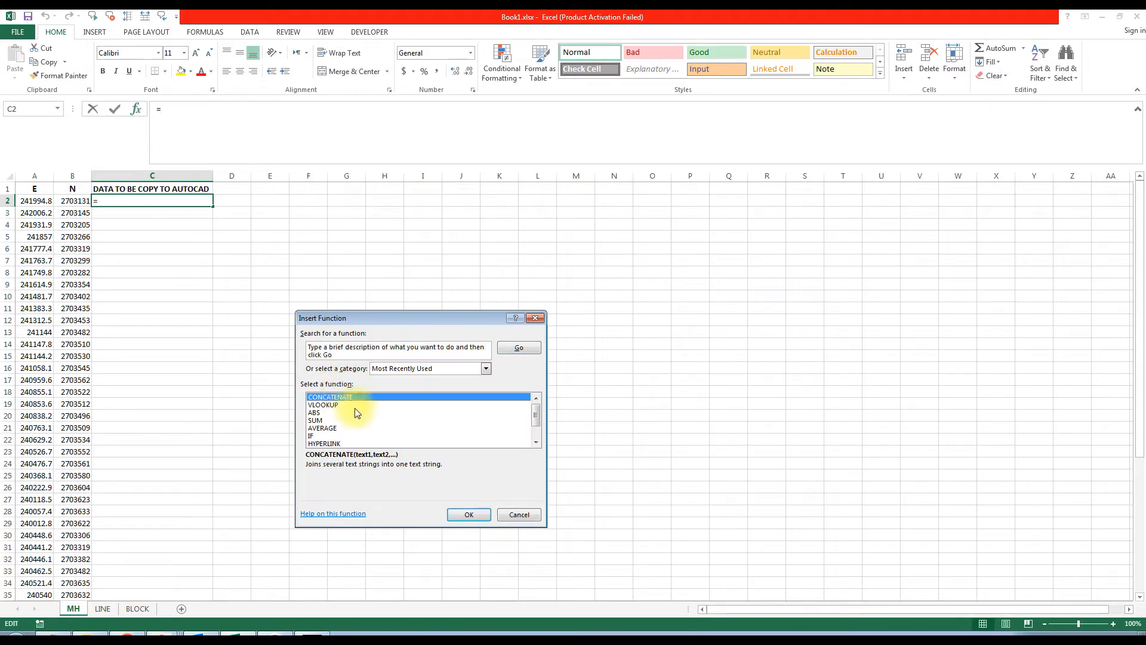
pyautogui.click(459, 514)
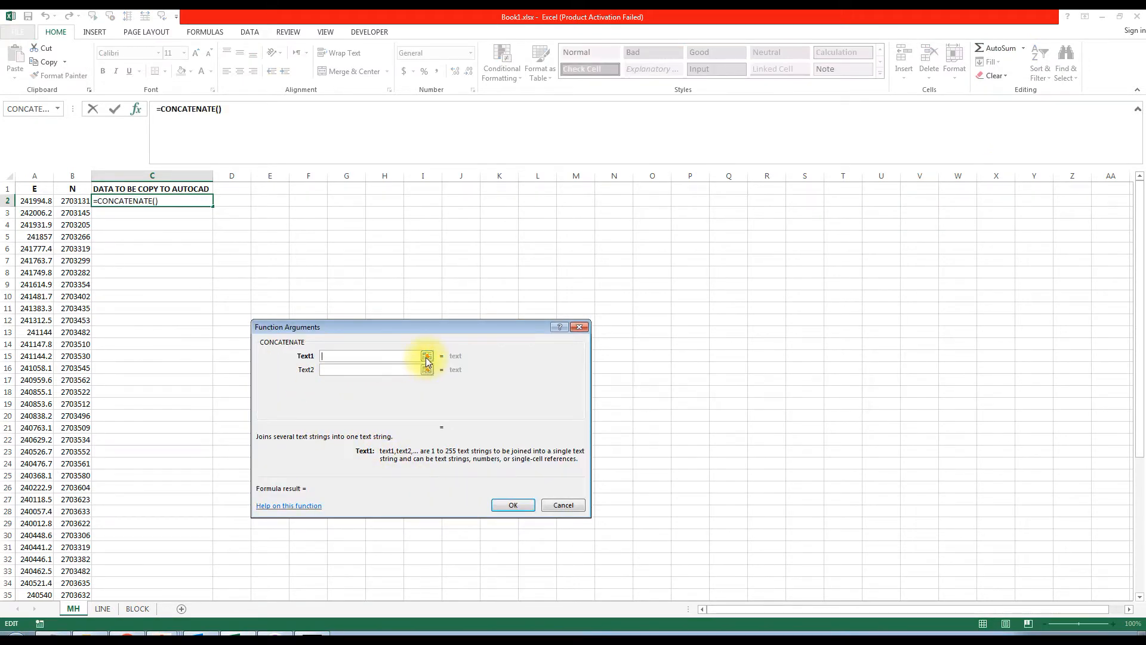
pyautogui.click(426, 357)
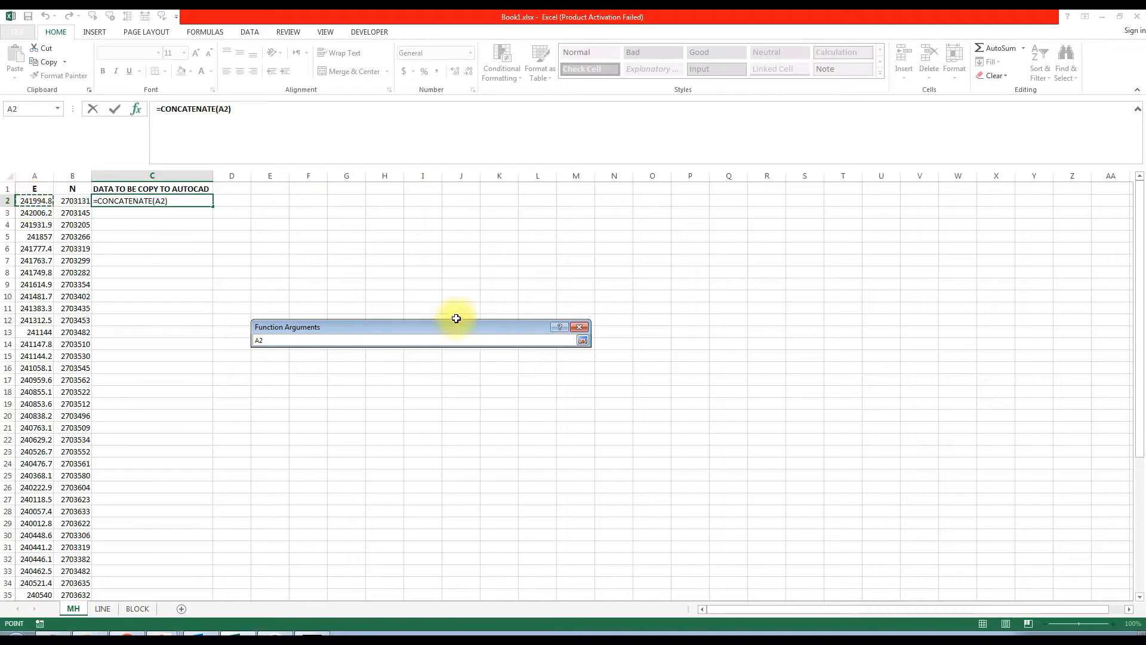
pyautogui.click(582, 339)
# Add a comma as the second text and B2 as the third, and complete the C2 formula
pyautogui.click(337, 369)
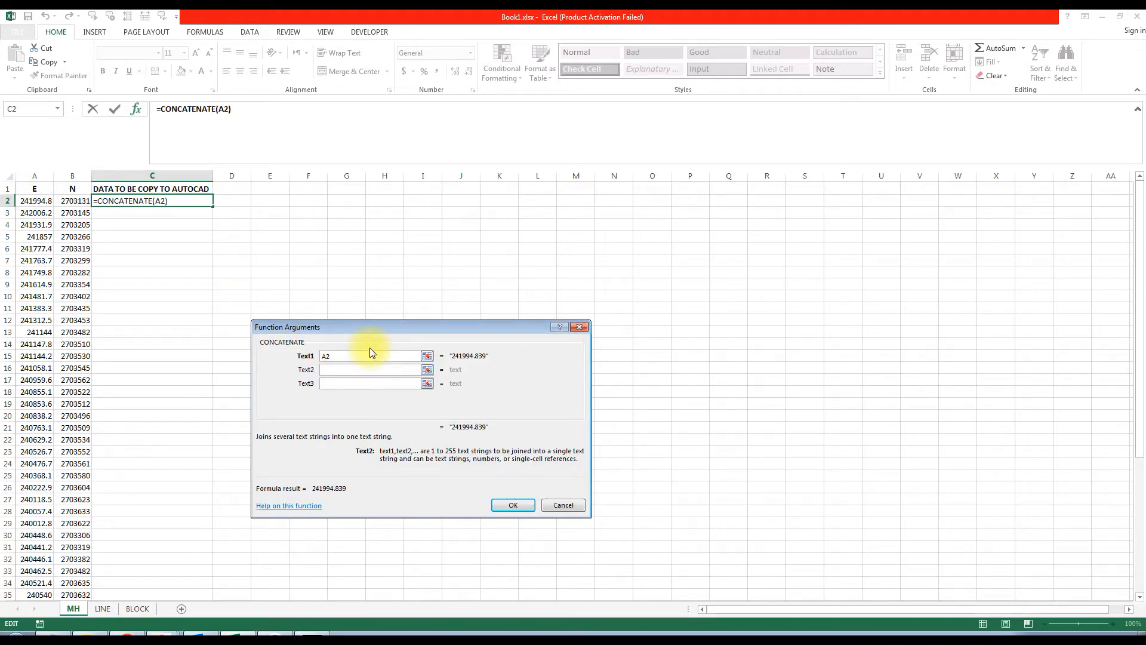
pyautogui.write(',')
pyautogui.click(403, 384)
pyautogui.click(426, 384)
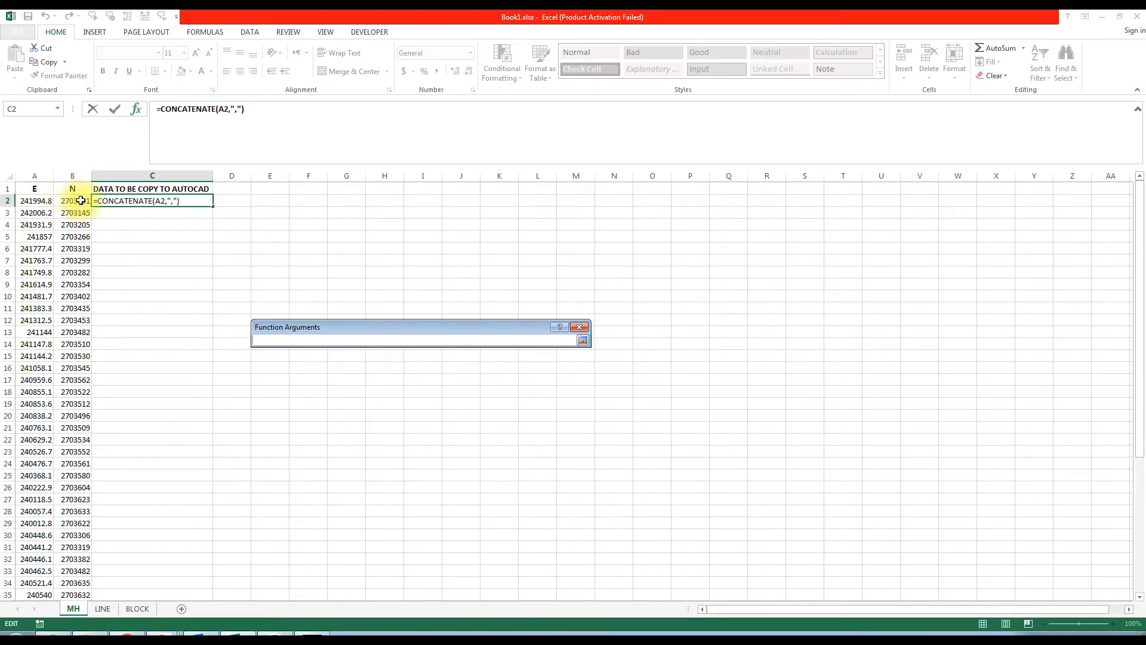
pyautogui.click(584, 341)
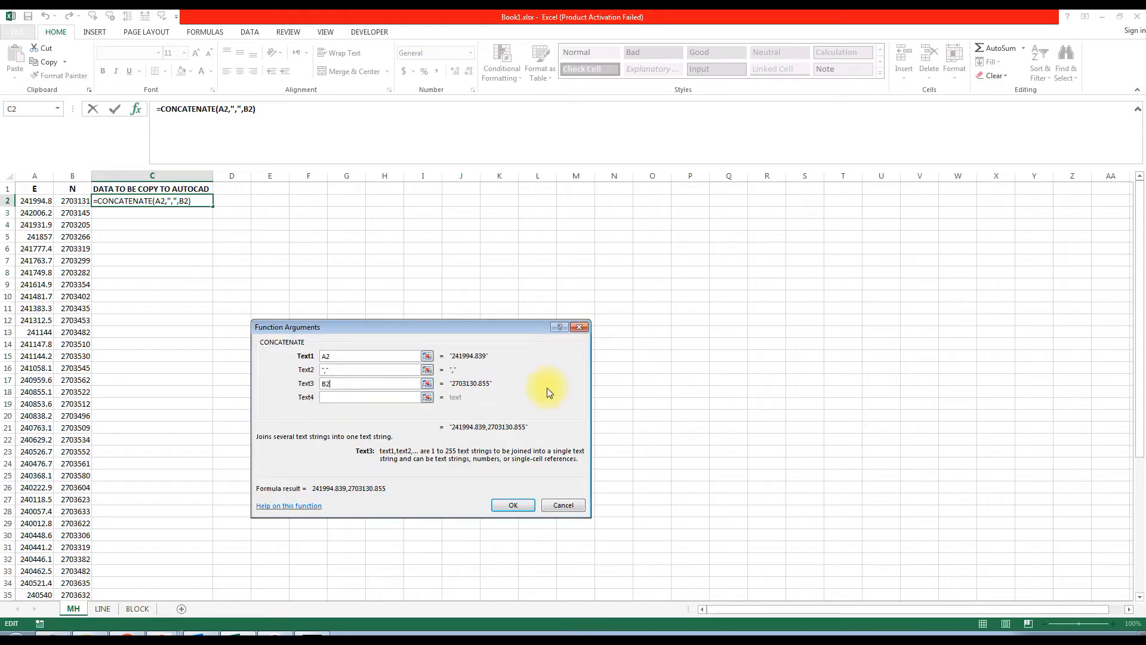
pyautogui.click(519, 507)
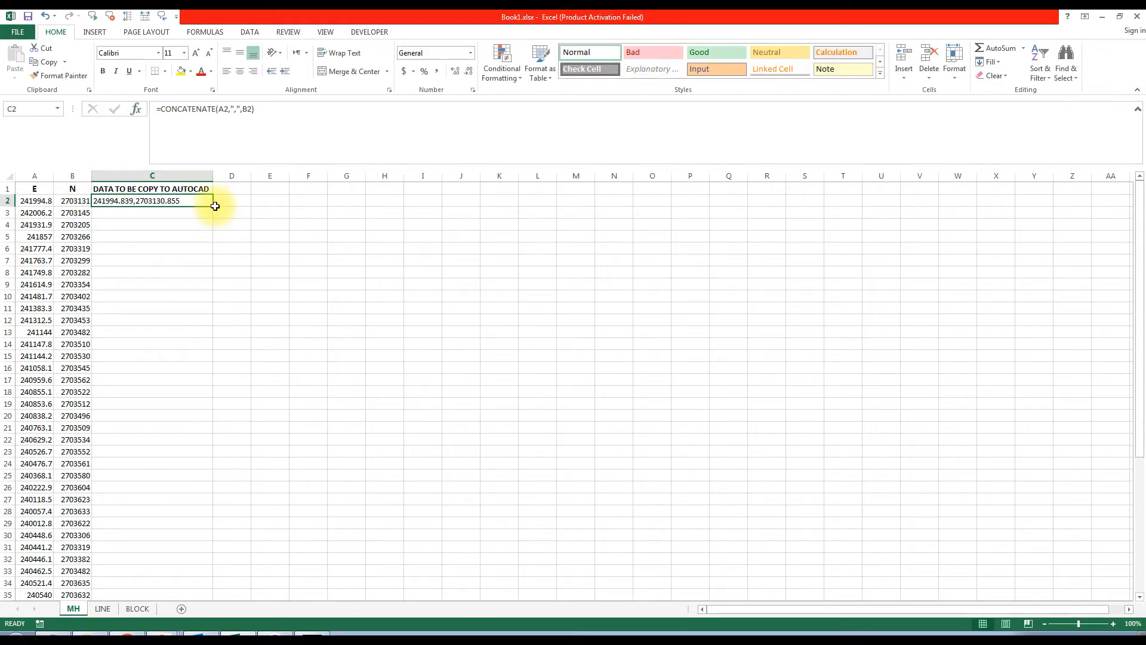
# Fill the C2 formula down through C52 and copy the filled coordinate pairs
pyautogui.moveTo(216, 206); pyautogui.dragTo(197, 564)
pyautogui.rightClick(167, 294)
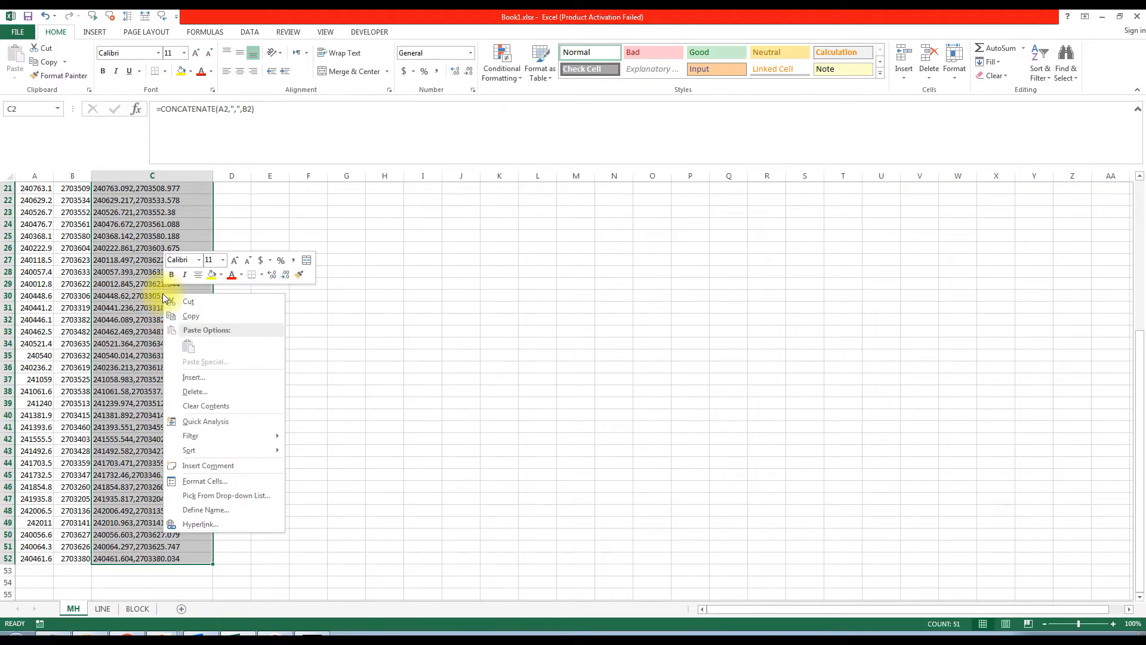
pyautogui.click(182, 318)
pyautogui.scroll(7, 231, 352)
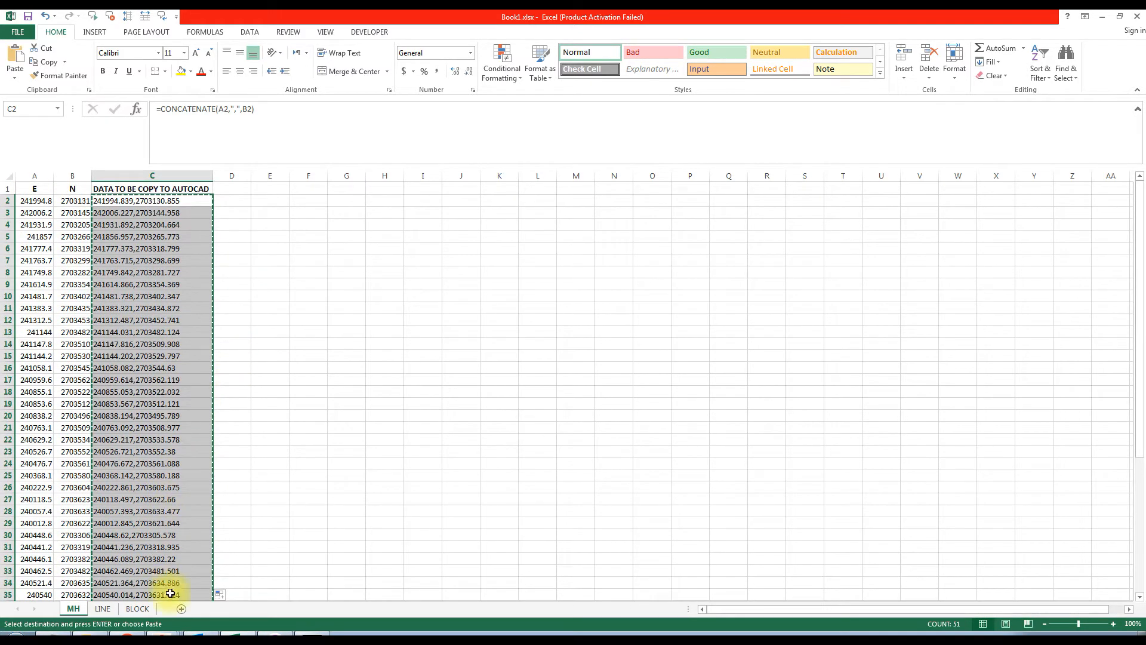
# Switch to AutoCAD and copy the manhole symbol from its centre to all the coordinates pasted from Excel
pyautogui.moveTo(172, 631)
pyautogui.click(152, 596)
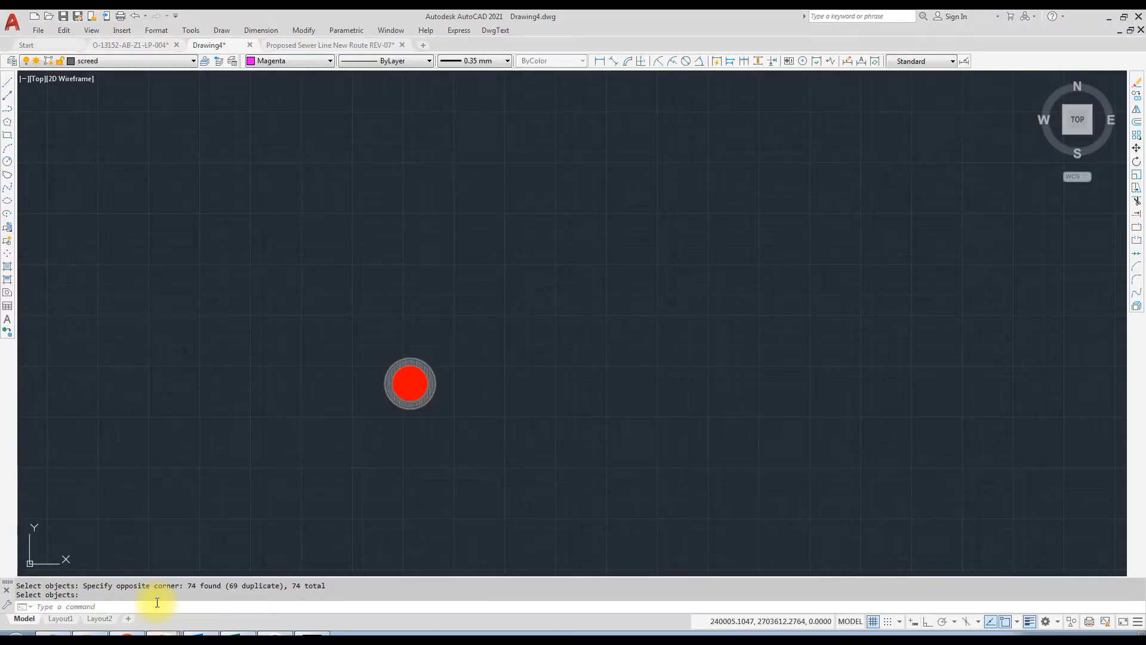
pyautogui.click(1136, 95)
pyautogui.click(511, 342)
pyautogui.click(405, 384)
pyautogui.rightClick(410, 384)
pyautogui.click(410, 384)
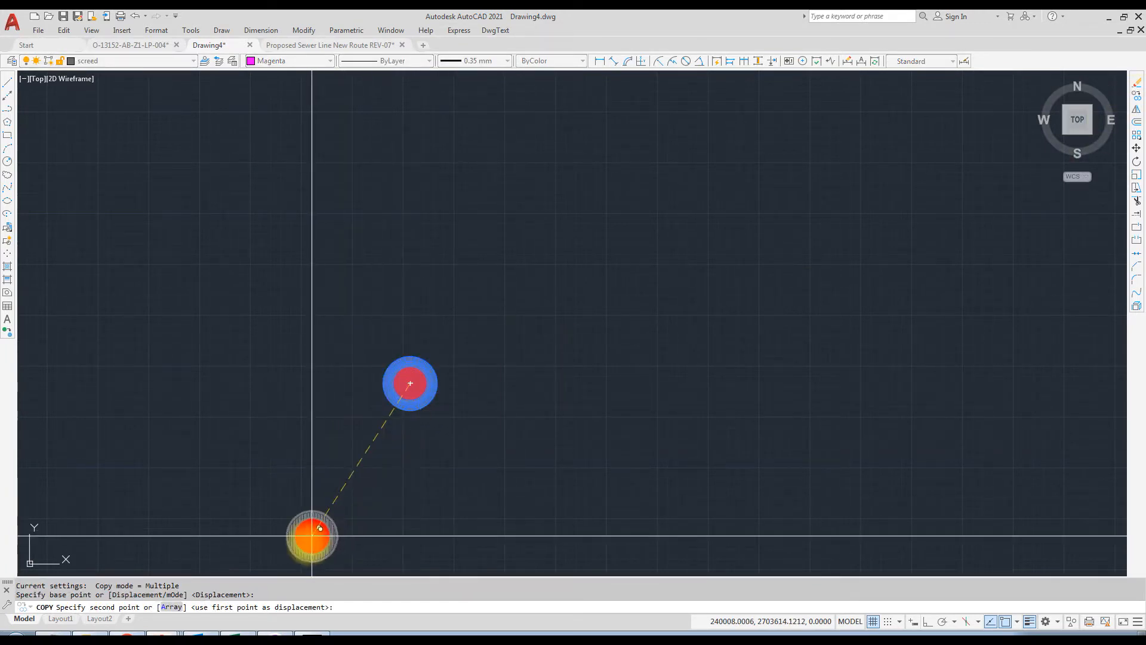
pyautogui.rightClick(349, 605)
pyautogui.click(382, 554)
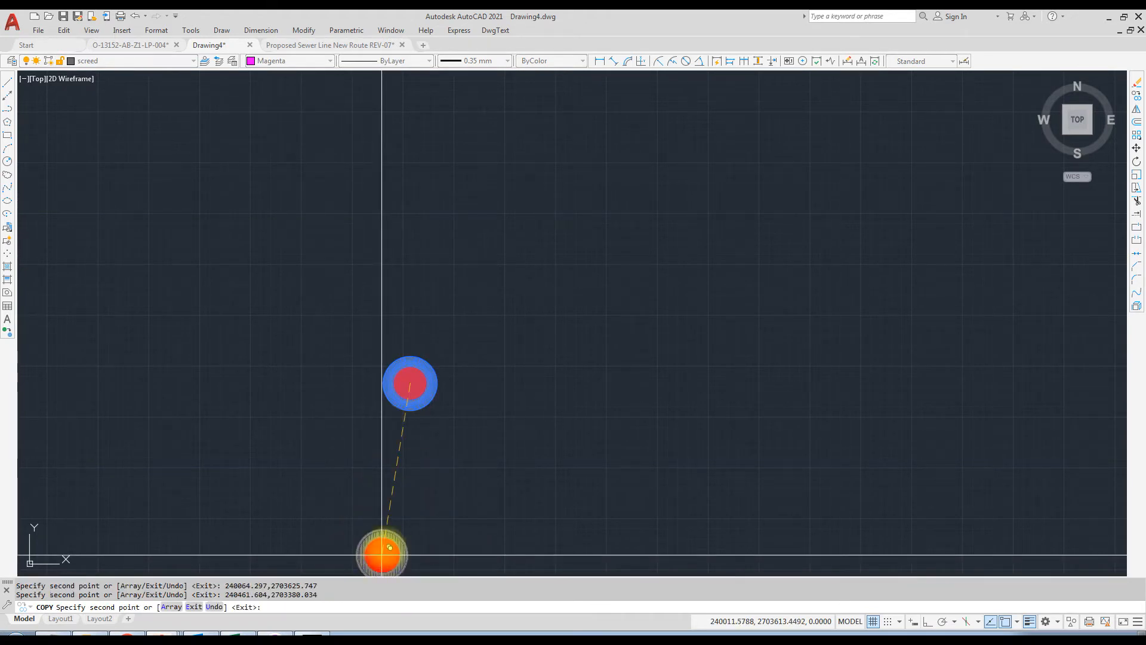
pyautogui.press('Escape')
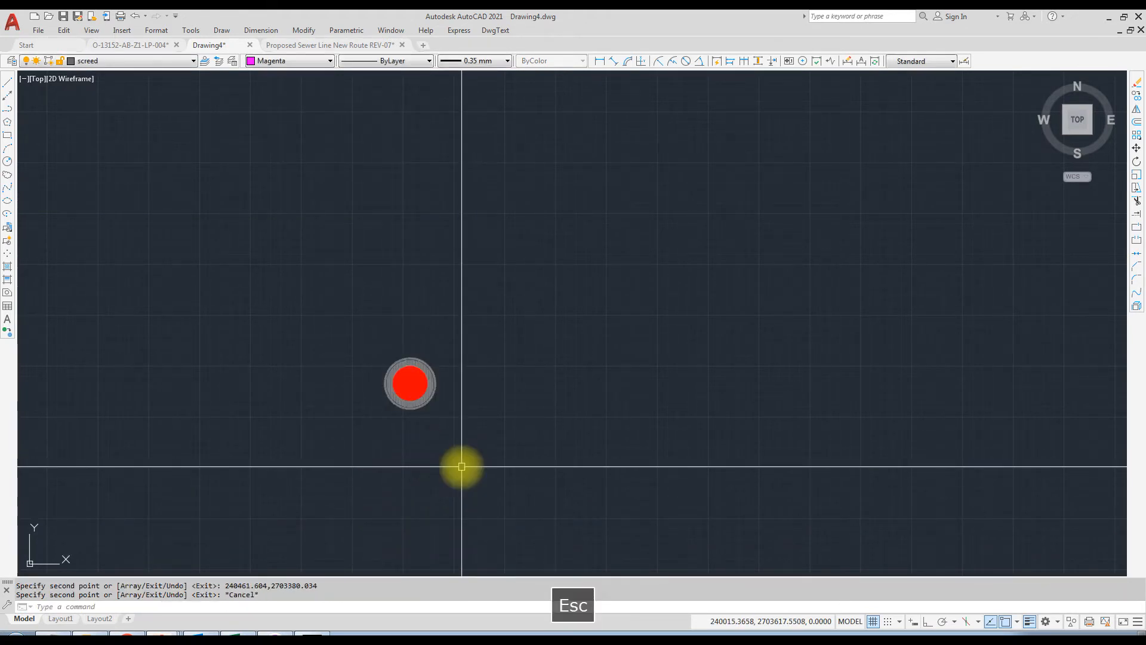
# Zoom to the drawing extents and inspect the placement of the copied manhole symbols
pyautogui.write('z')
pyautogui.press('space')
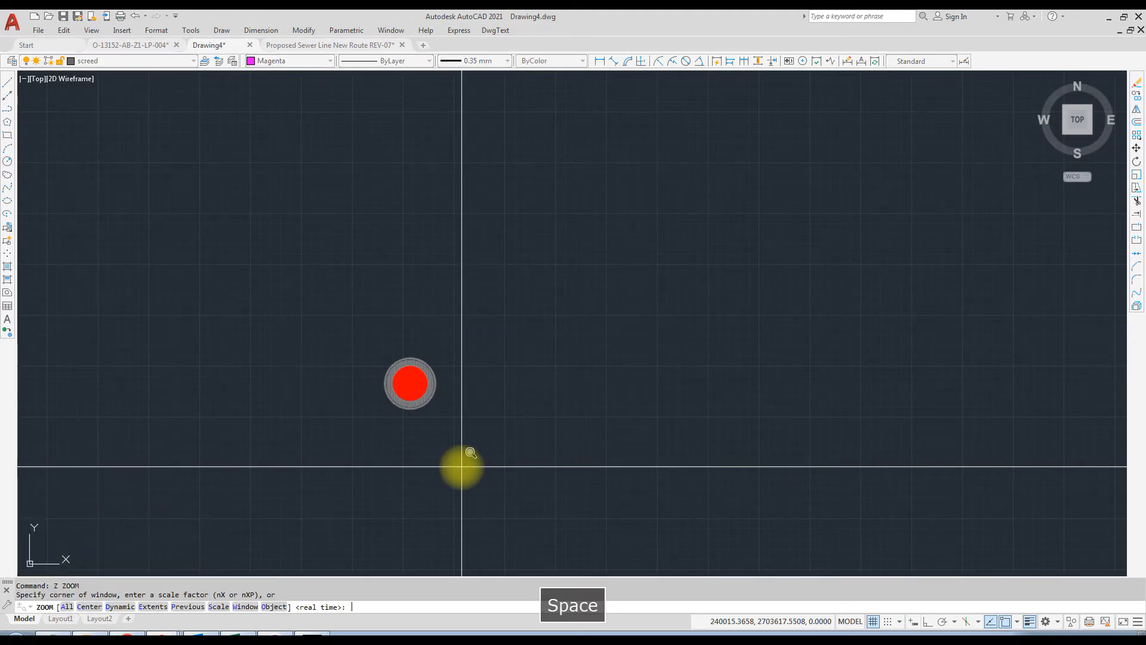
pyautogui.press('space')
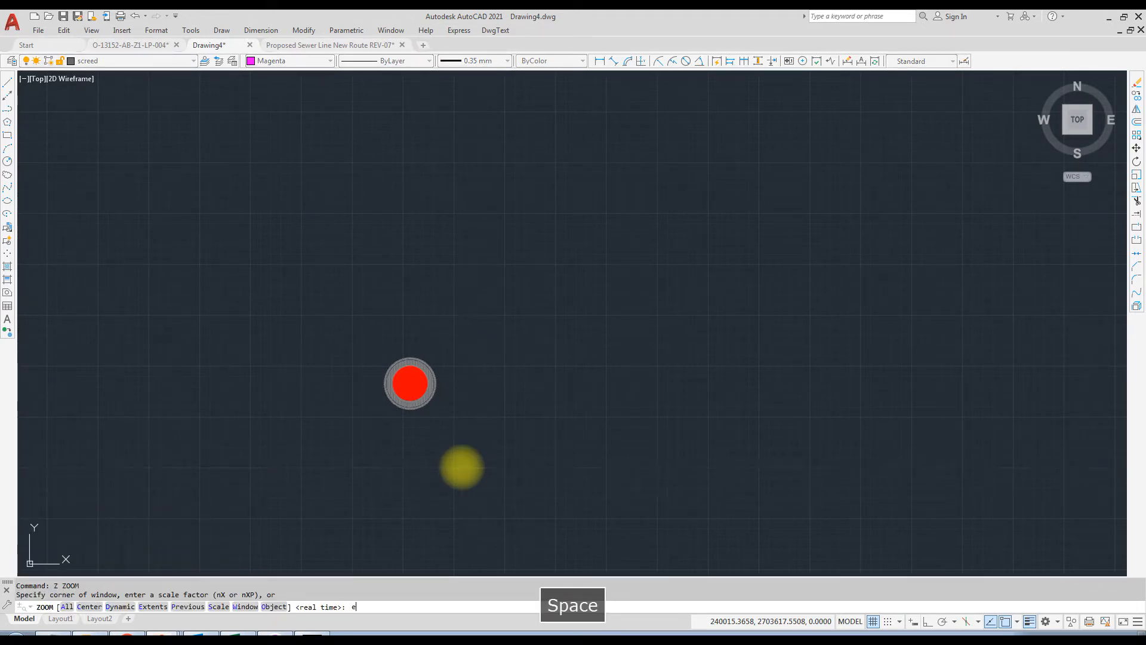
pyautogui.scroll(10, 332, 202)
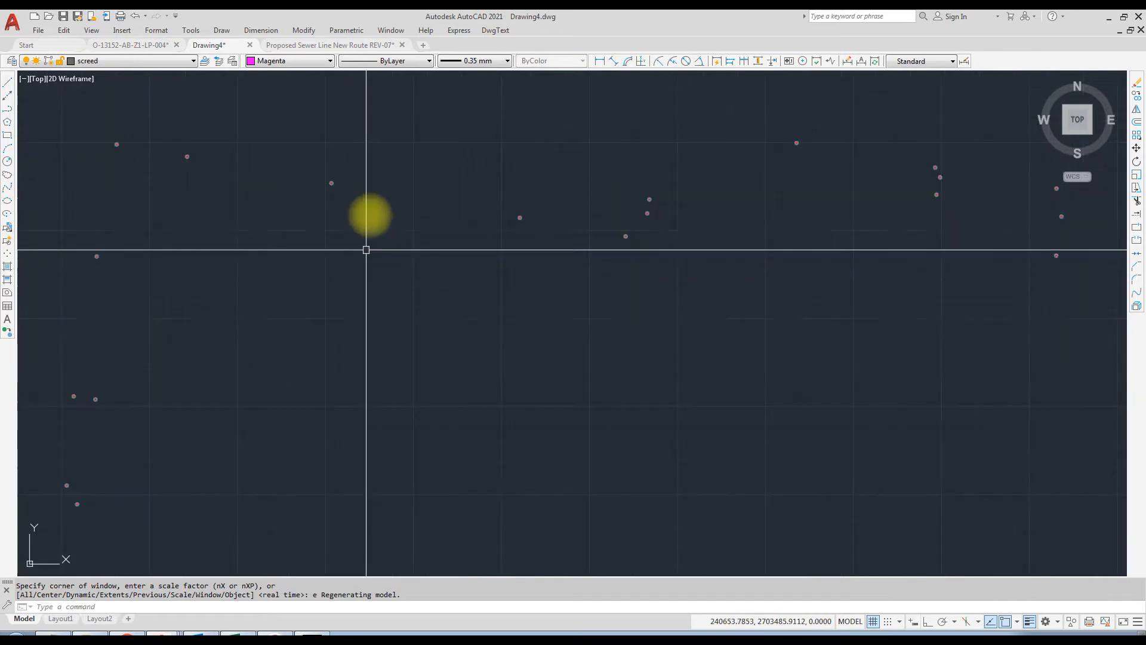
pyautogui.scroll(-10, 222, 234)
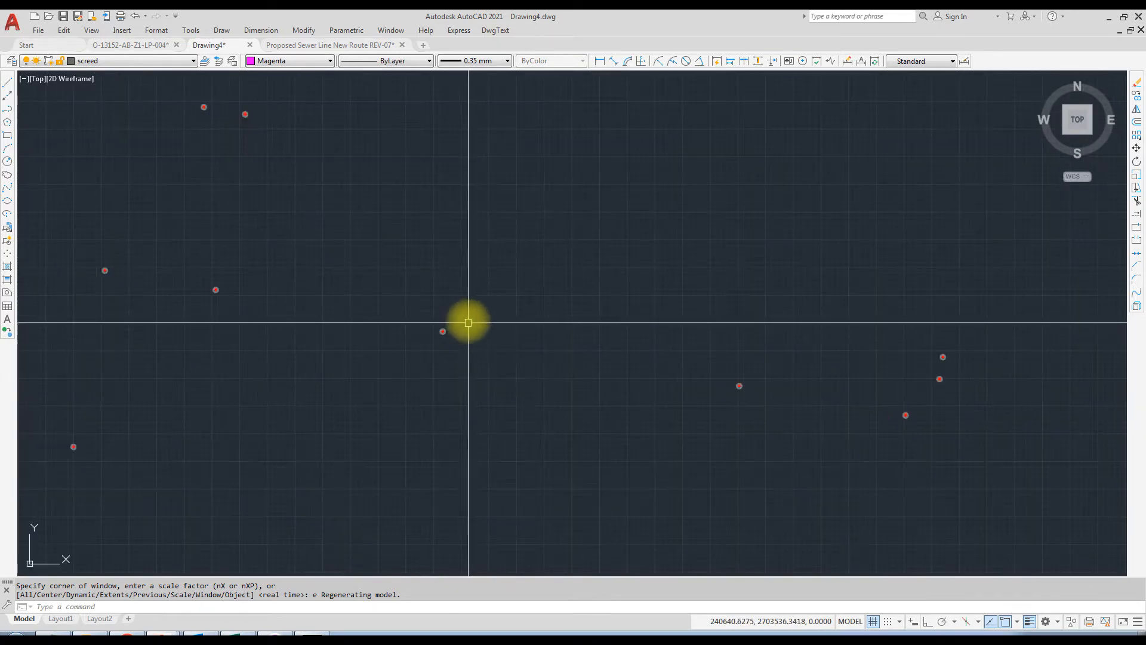
pyautogui.scroll(10, 324, 297)
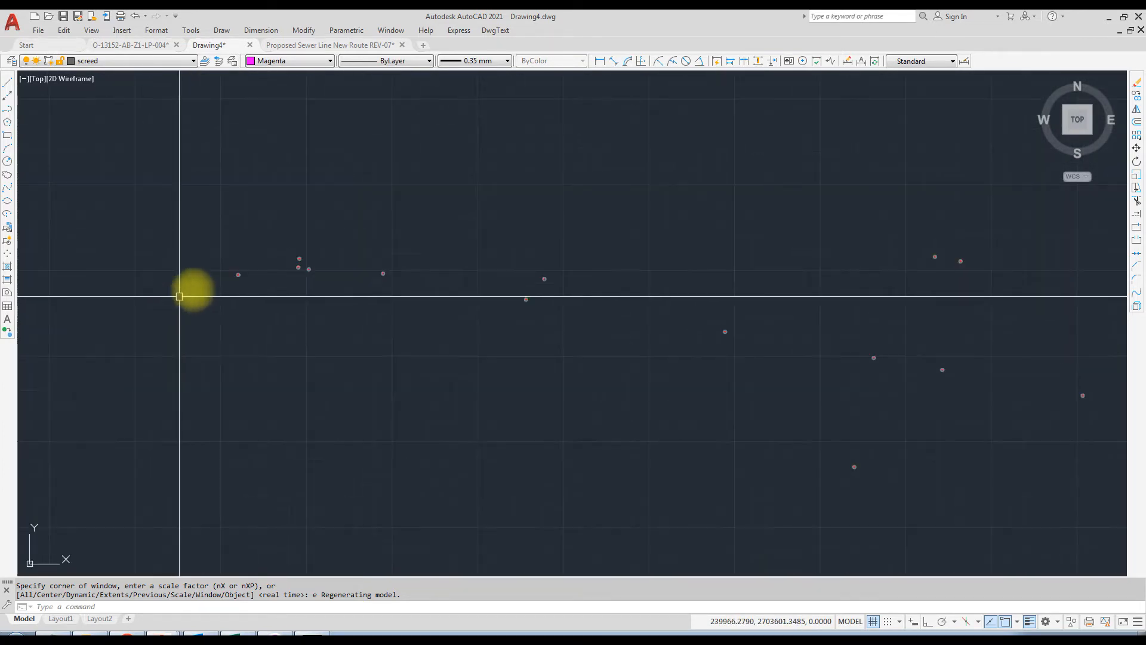
pyautogui.scroll(-10, 324, 298)
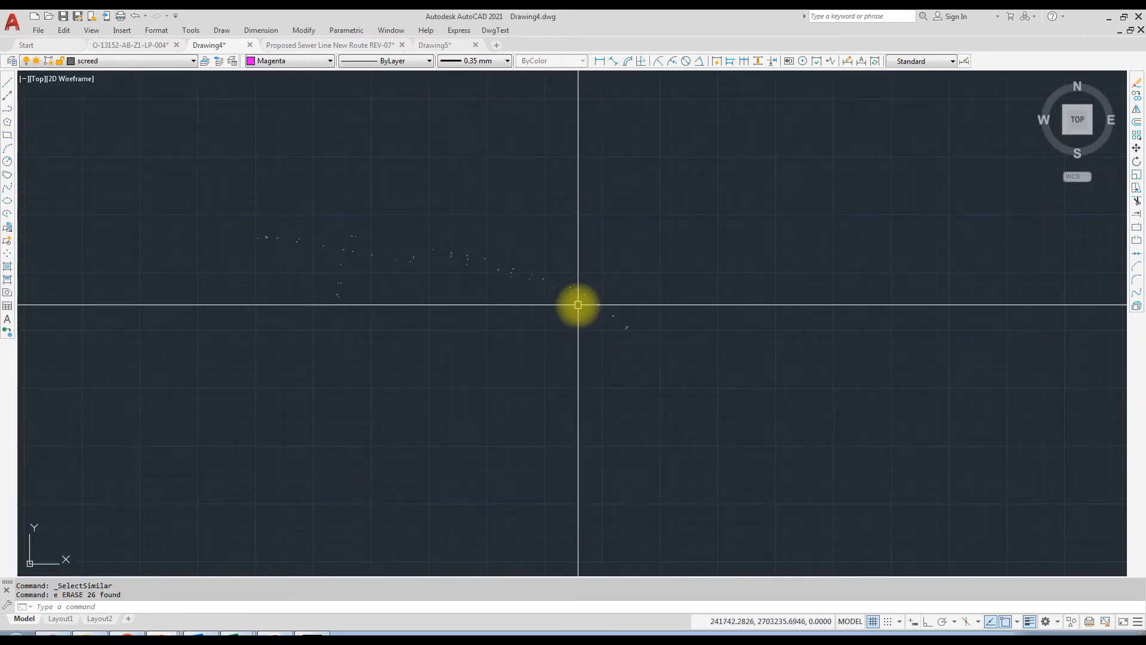
# Examine the manhole symbols clustered at the southeast end of the route up close, then the whole route
pyautogui.scroll(3, 739, 386)
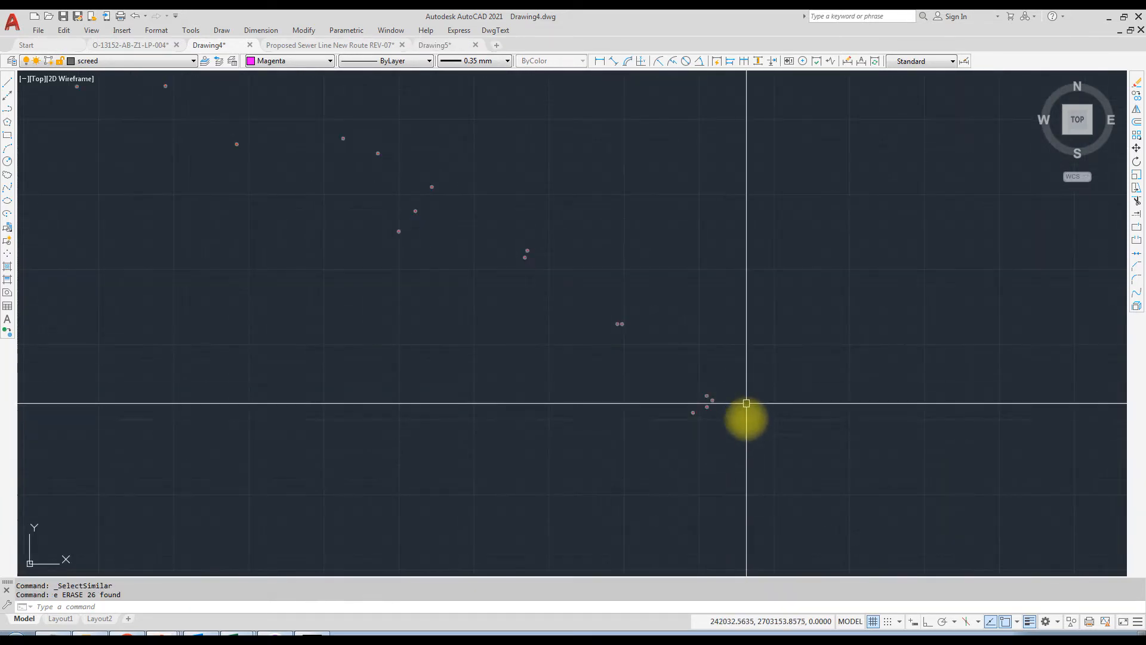
pyautogui.scroll(5, 687, 418)
pyautogui.scroll(2, 749, 346)
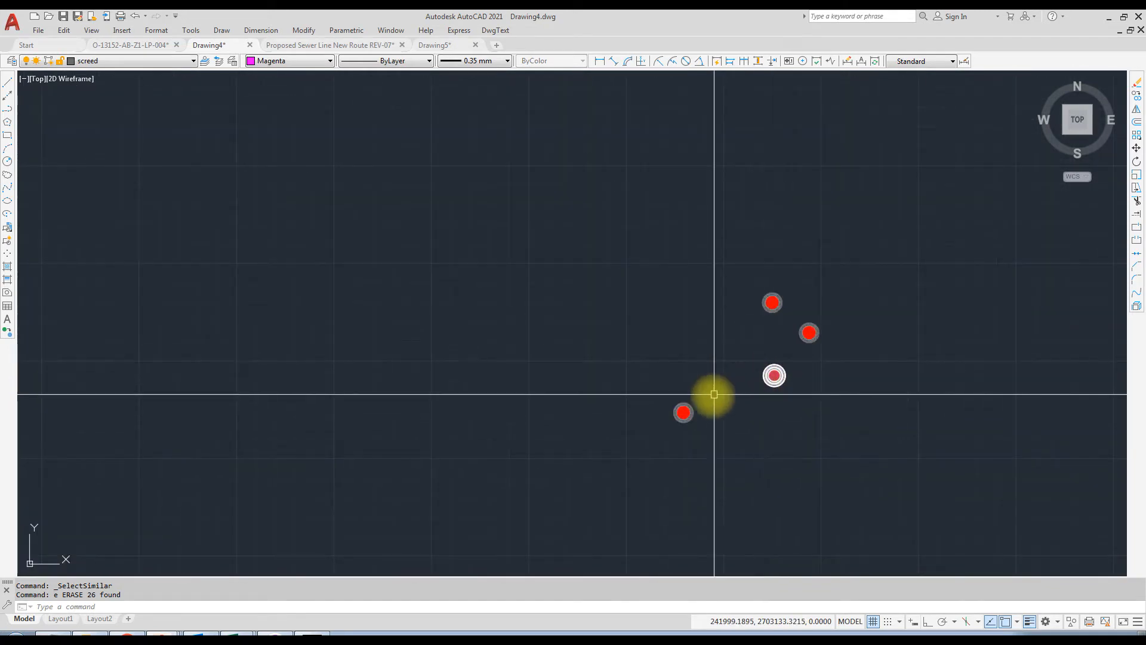
pyautogui.scroll(-2, 765, 378)
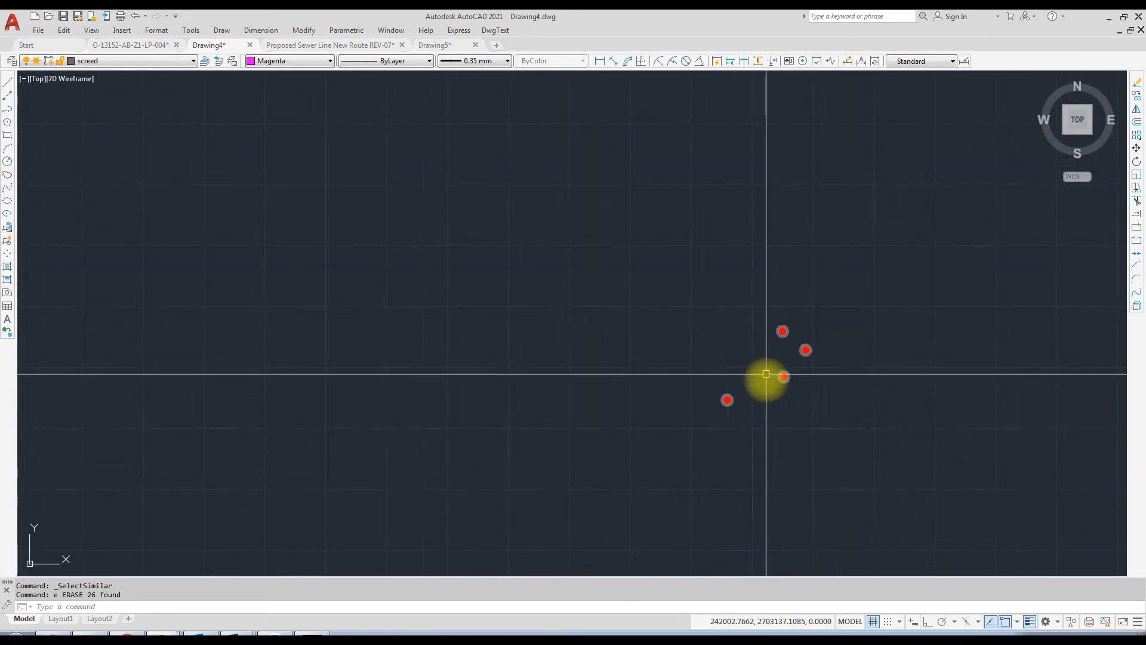
pyautogui.scroll(4, 791, 382)
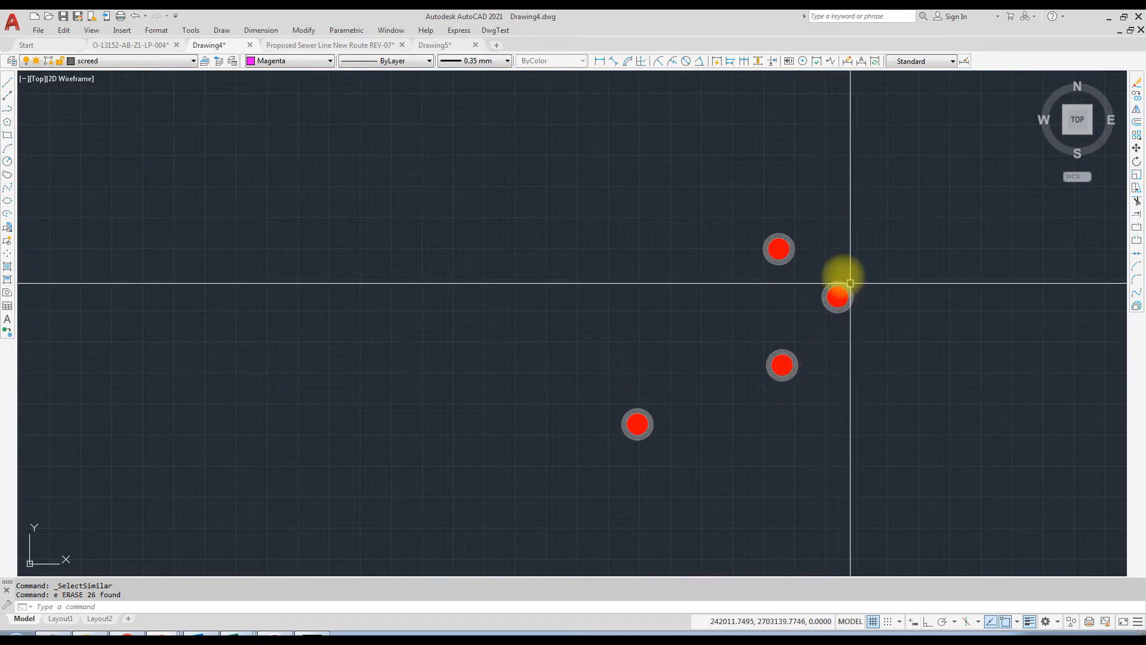
pyautogui.scroll(-6, 790, 304)
pyautogui.scroll(6, 823, 336)
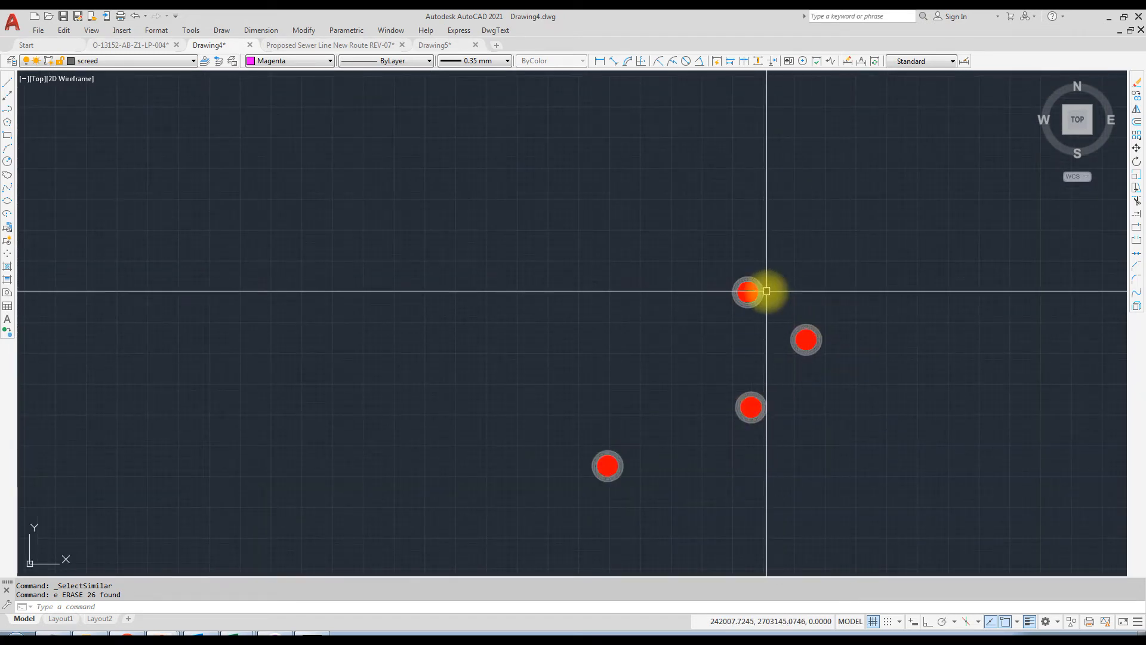
pyautogui.scroll(-8, 768, 358)
pyautogui.scroll(-1, 714, 365)
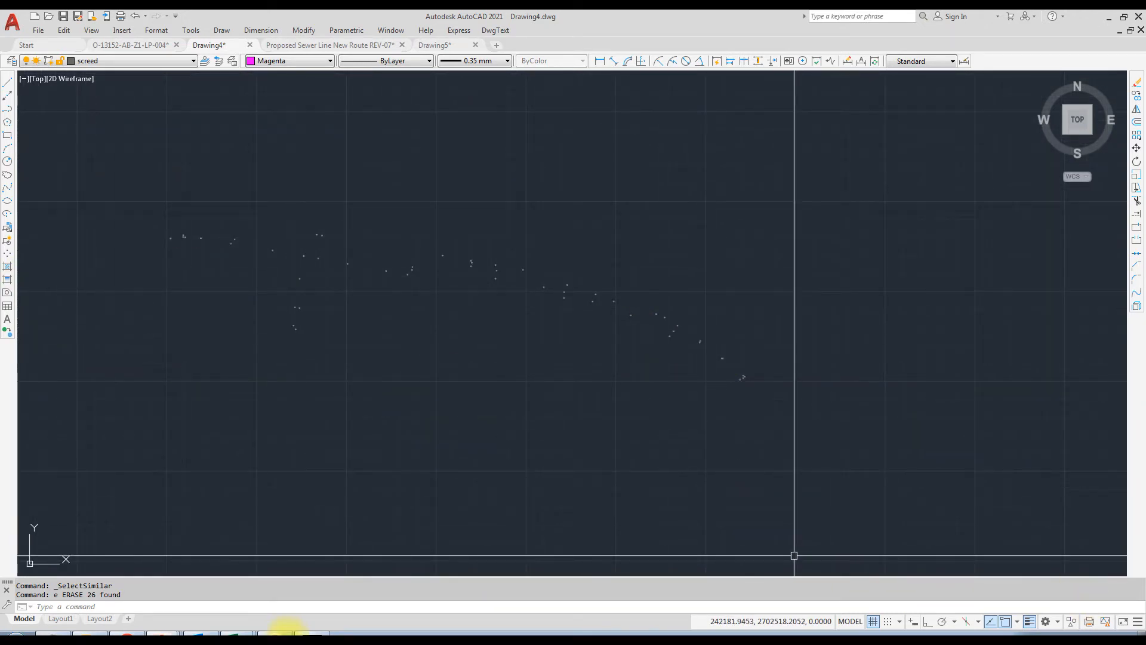
# Switch to Book1.xlsx in Excel and review the upstream and downstream coordinate columns on the LINE sheet
pyautogui.click(237, 633)
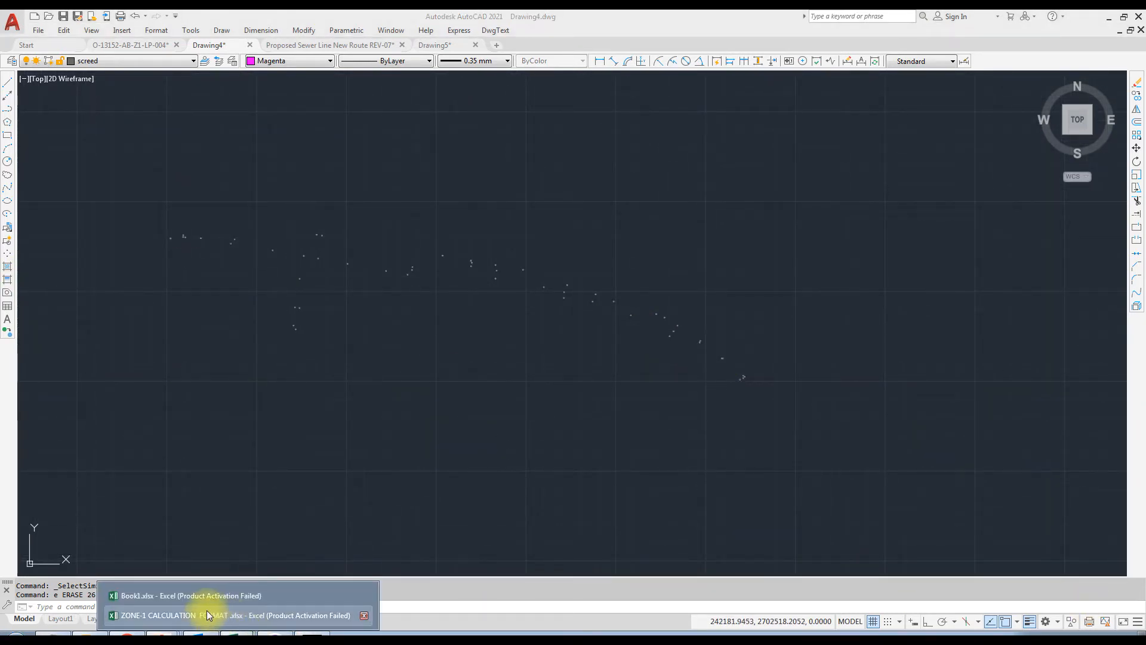
pyautogui.click(209, 597)
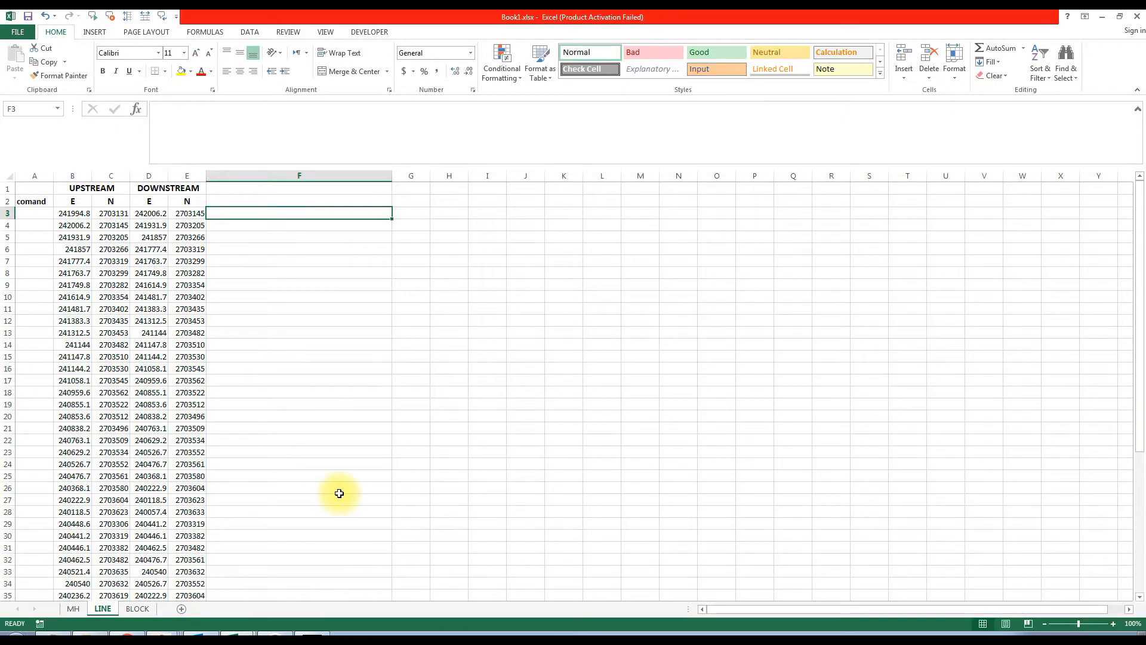
pyautogui.click(72, 189)
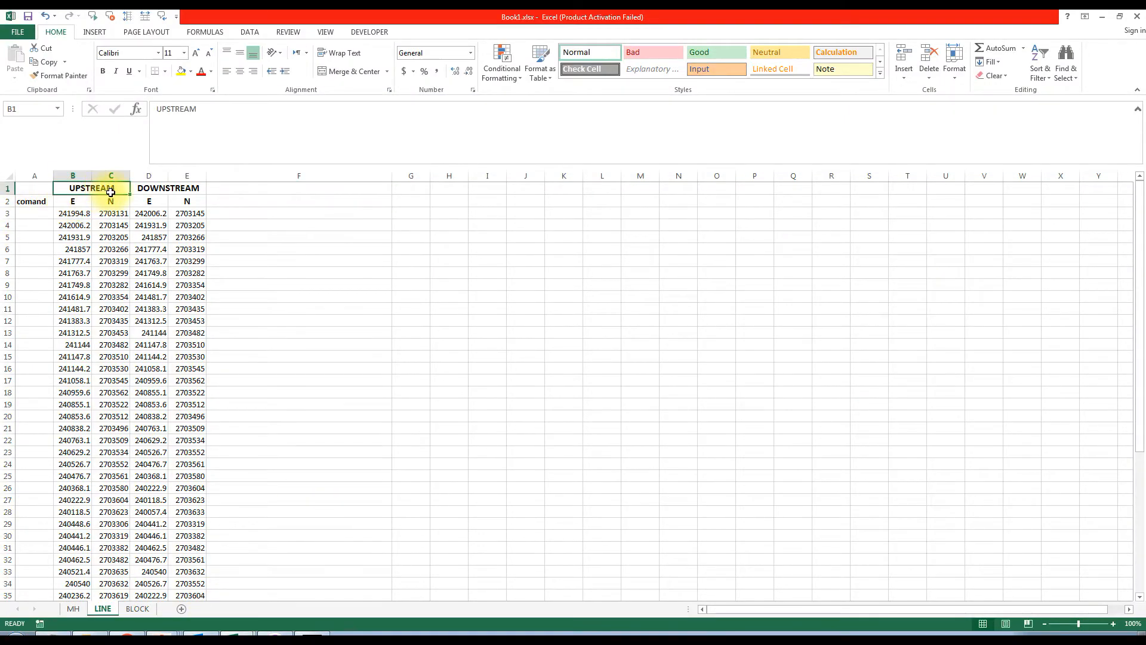
pyautogui.moveTo(111, 193); pyautogui.dragTo(115, 246)
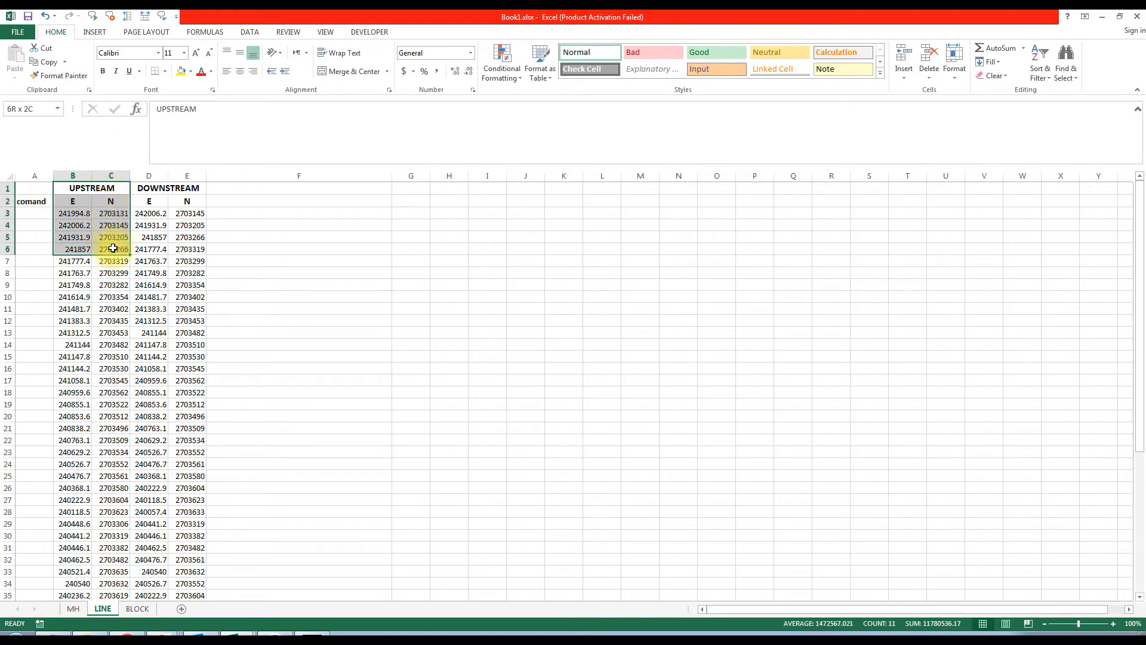
pyautogui.click(148, 190)
pyautogui.moveTo(148, 190); pyautogui.dragTo(157, 368)
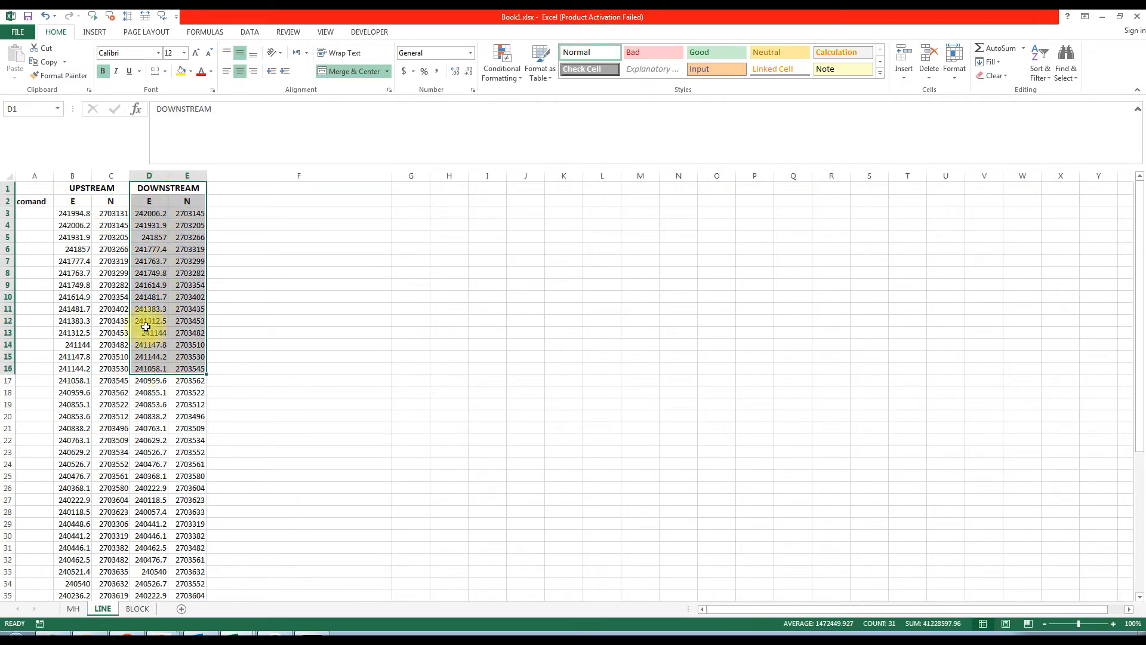
# Enter the polyline command pl in cell A3 of the comand column
pyautogui.click(34, 218)
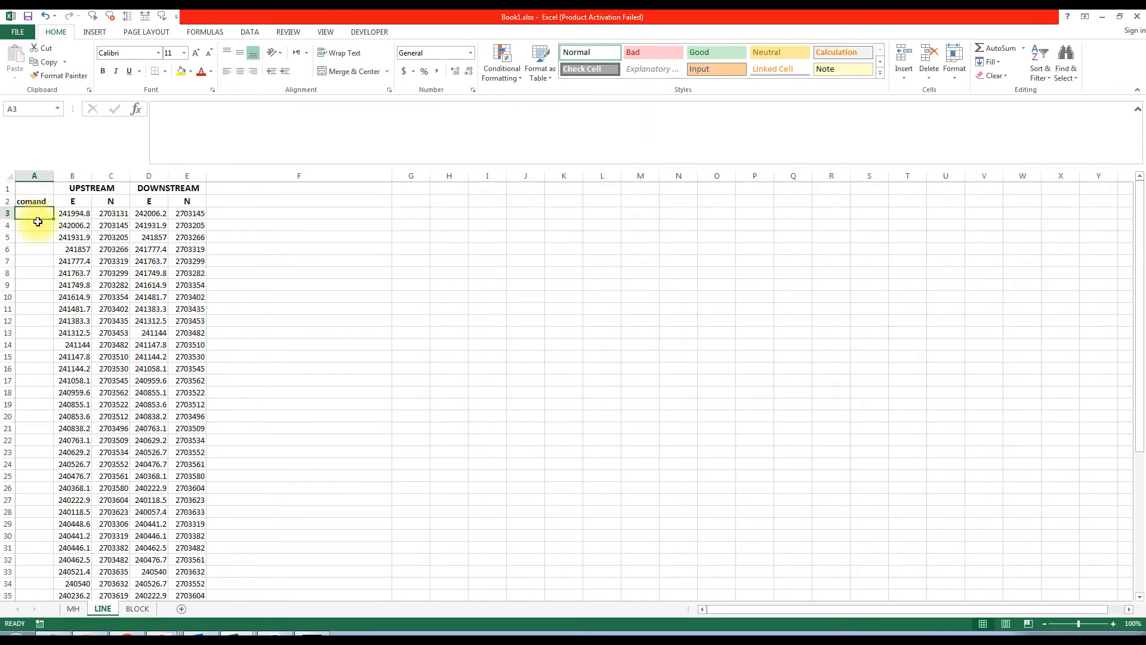
pyautogui.write('p')
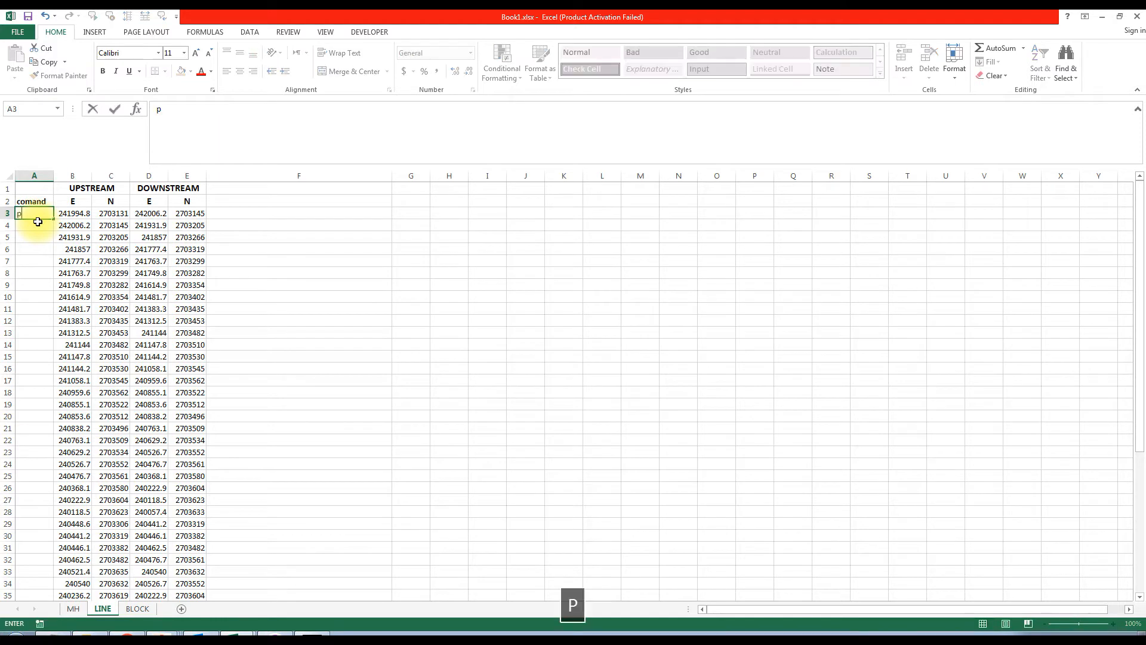
pyautogui.write('l')
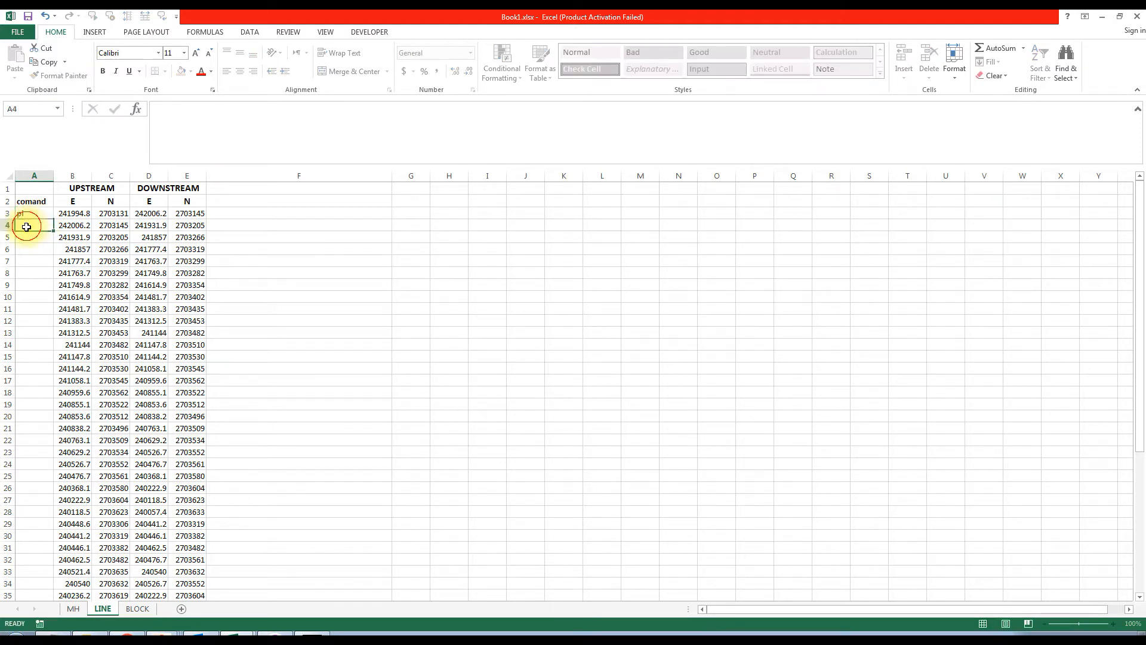
pyautogui.hotkey('ctrl', 'Return')
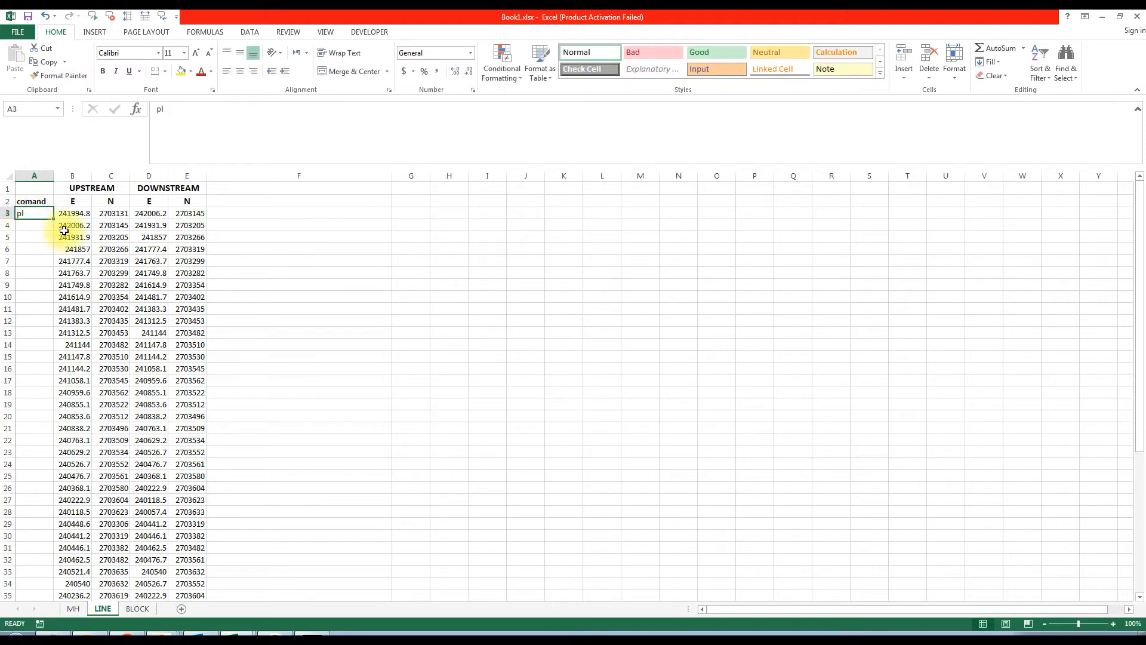
# Insert the CONCATENATE function in cell F3
pyautogui.click(262, 213)
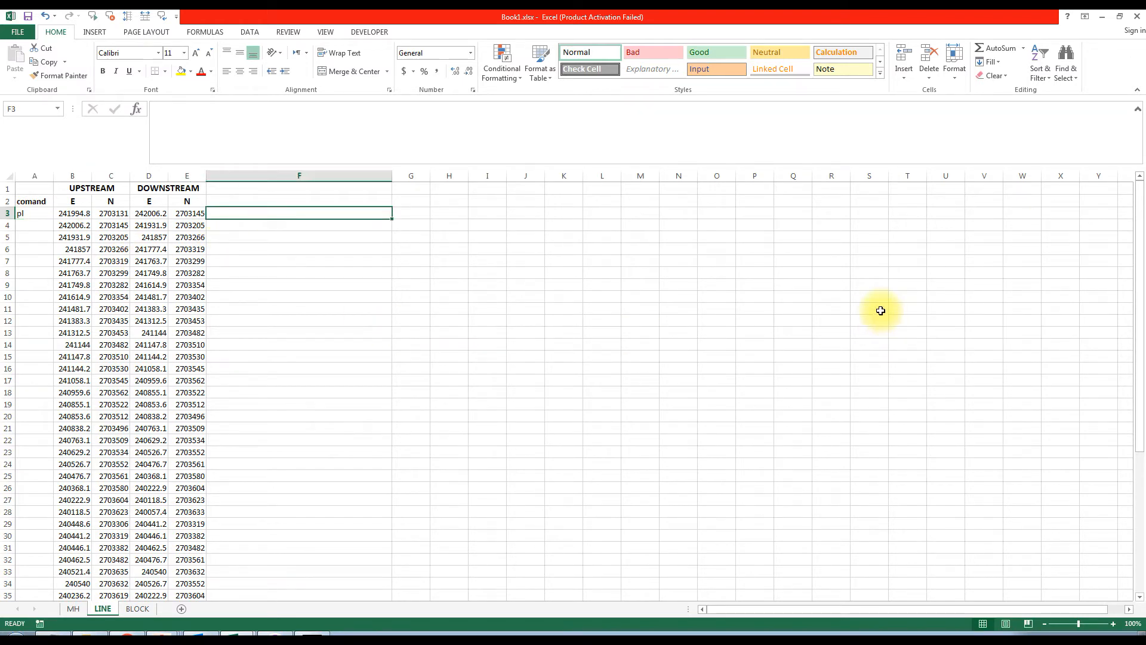
pyautogui.click(1023, 49)
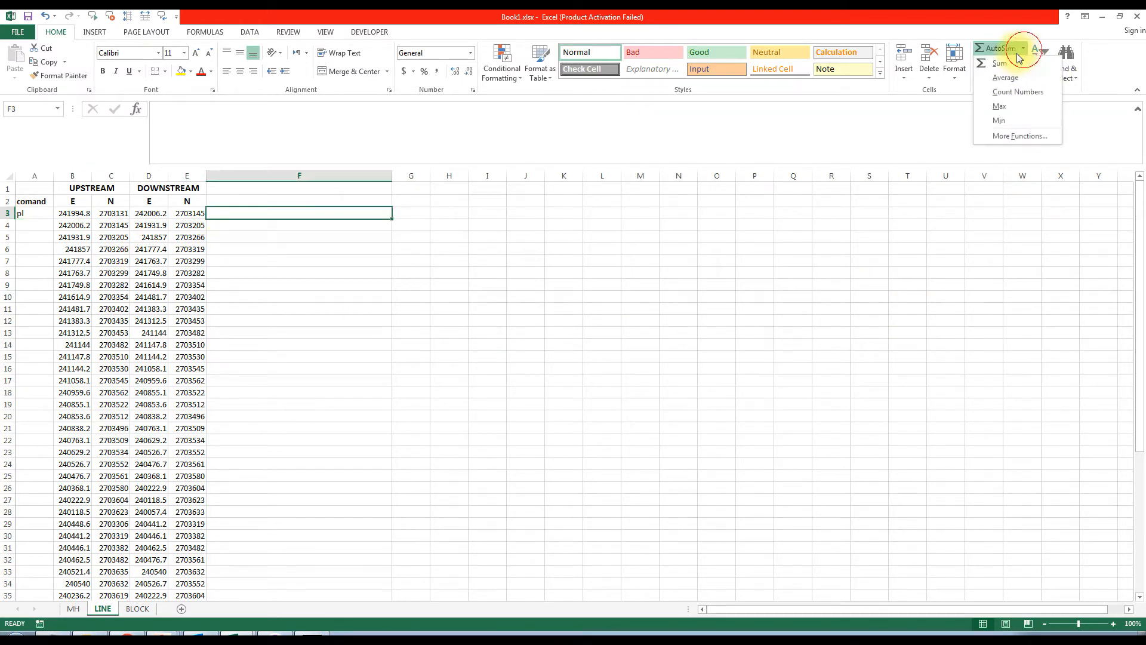
pyautogui.click(1012, 134)
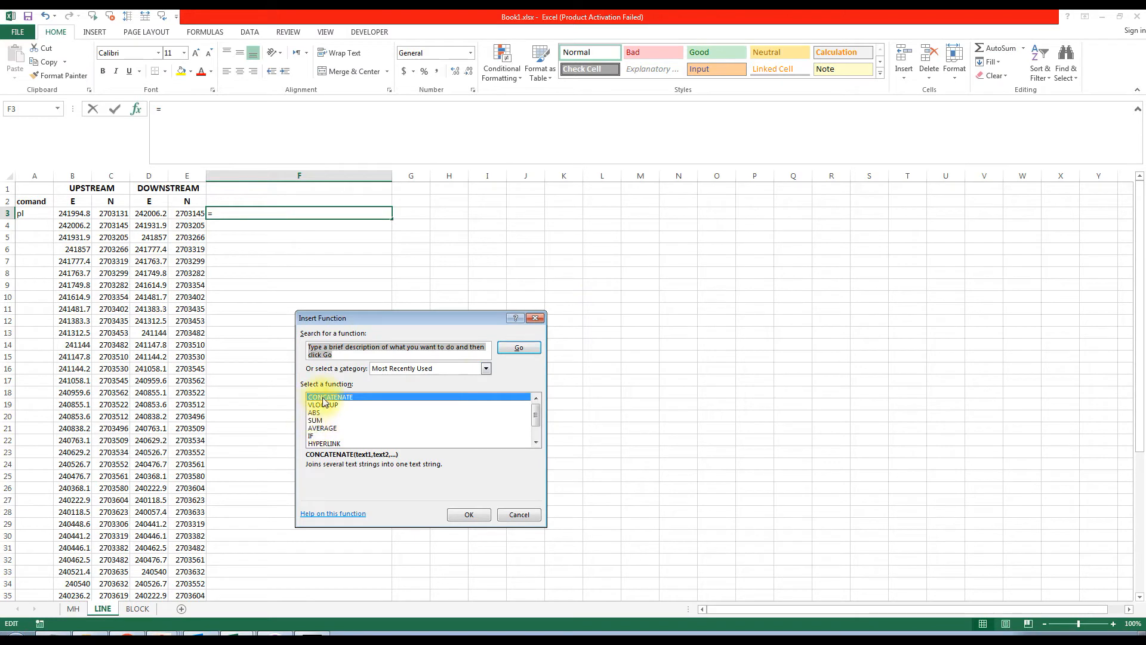
pyautogui.click(321, 397)
pyautogui.click(469, 515)
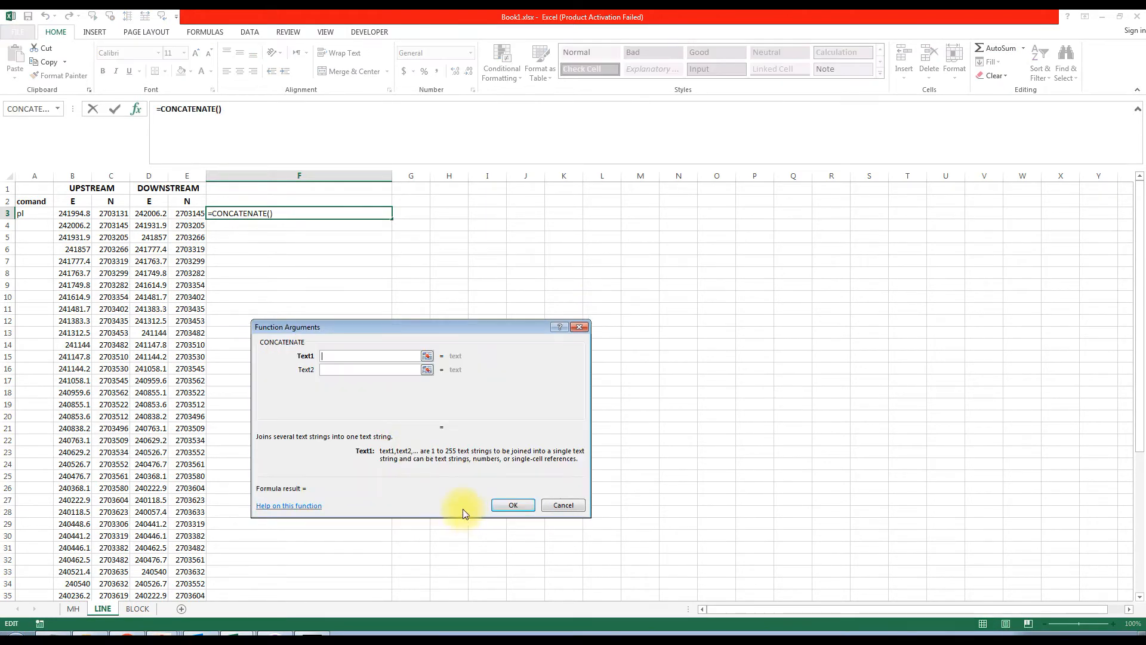
# Set the CONCATENATE arguments to A3 as the first text, a space as the second and B3 as the third
pyautogui.click(425, 356)
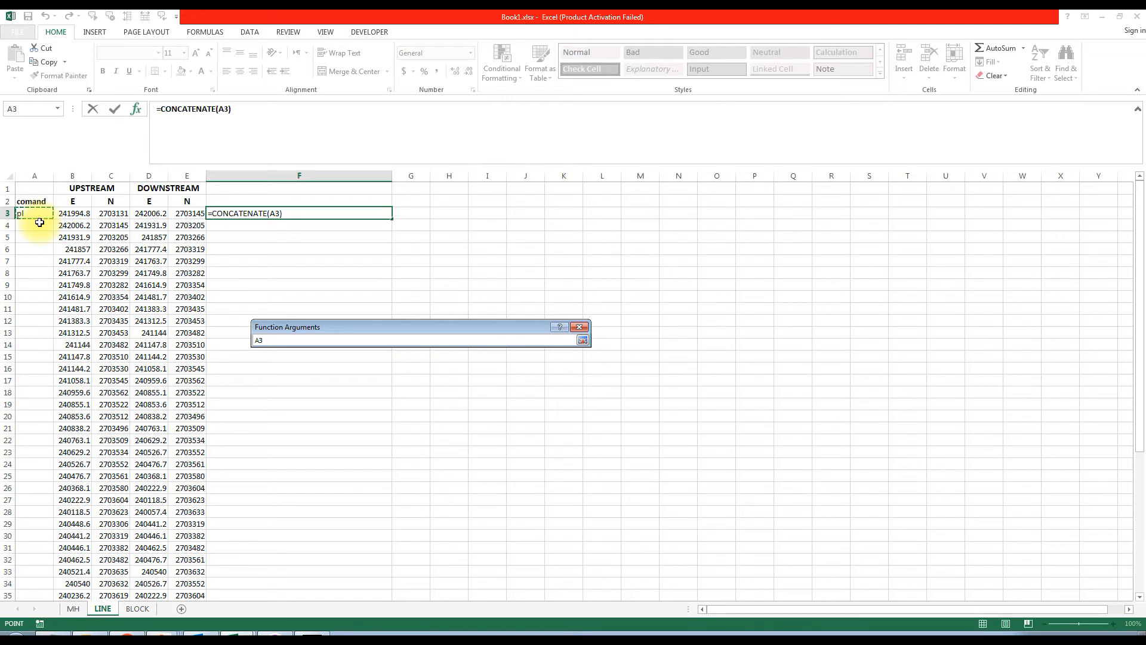
pyautogui.click(580, 340)
pyautogui.click(406, 371)
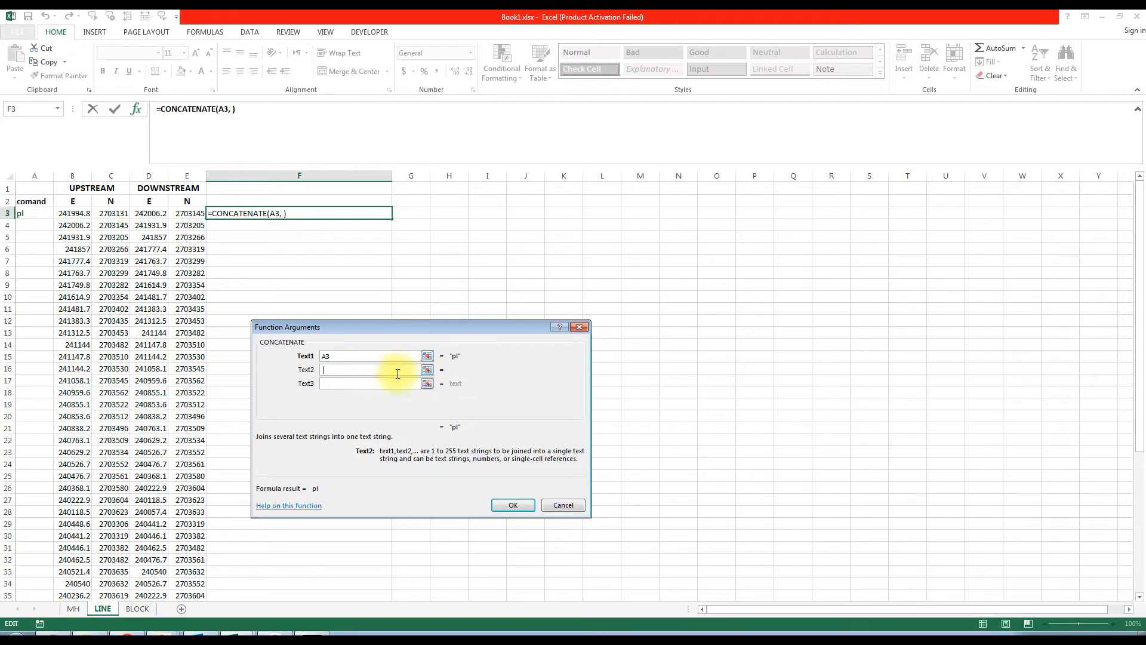
pyautogui.click(391, 384)
pyautogui.click(427, 385)
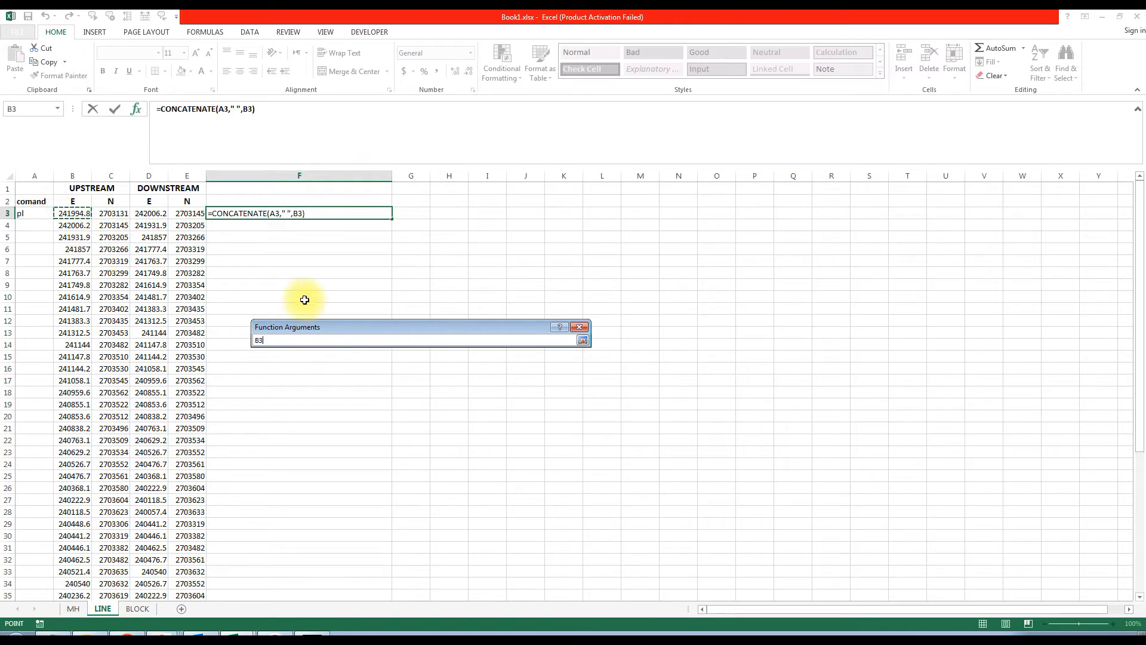
pyautogui.click(582, 340)
# Add a comma as the fourth text and C3 as the fifth text of the CONCATENATE function
pyautogui.click(367, 397)
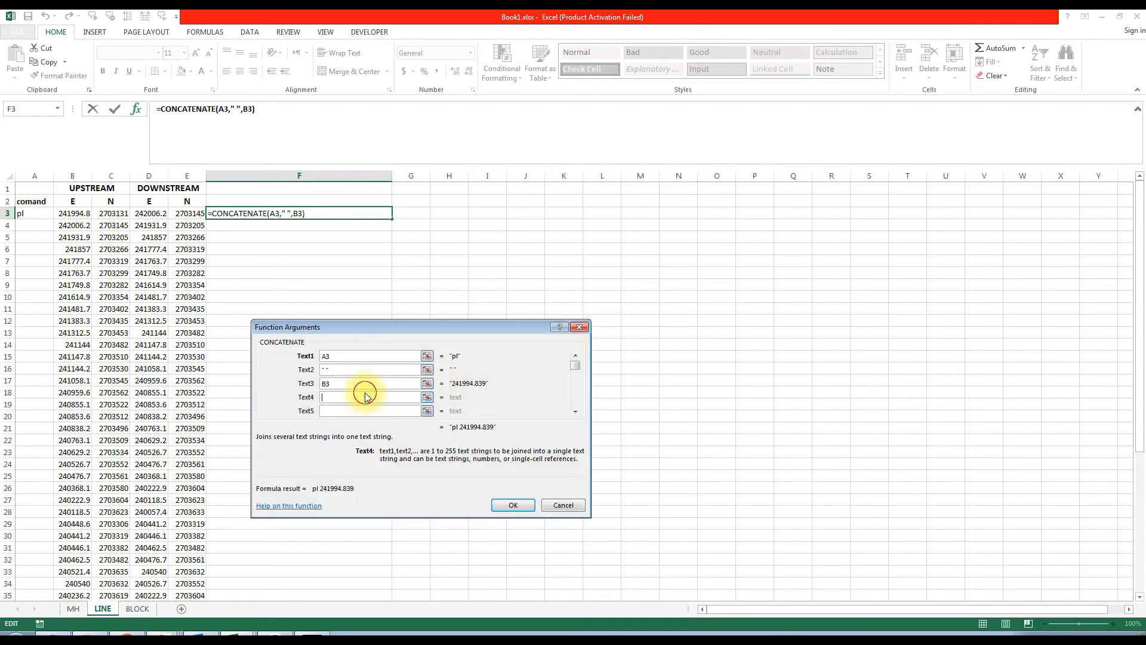
pyautogui.write(',')
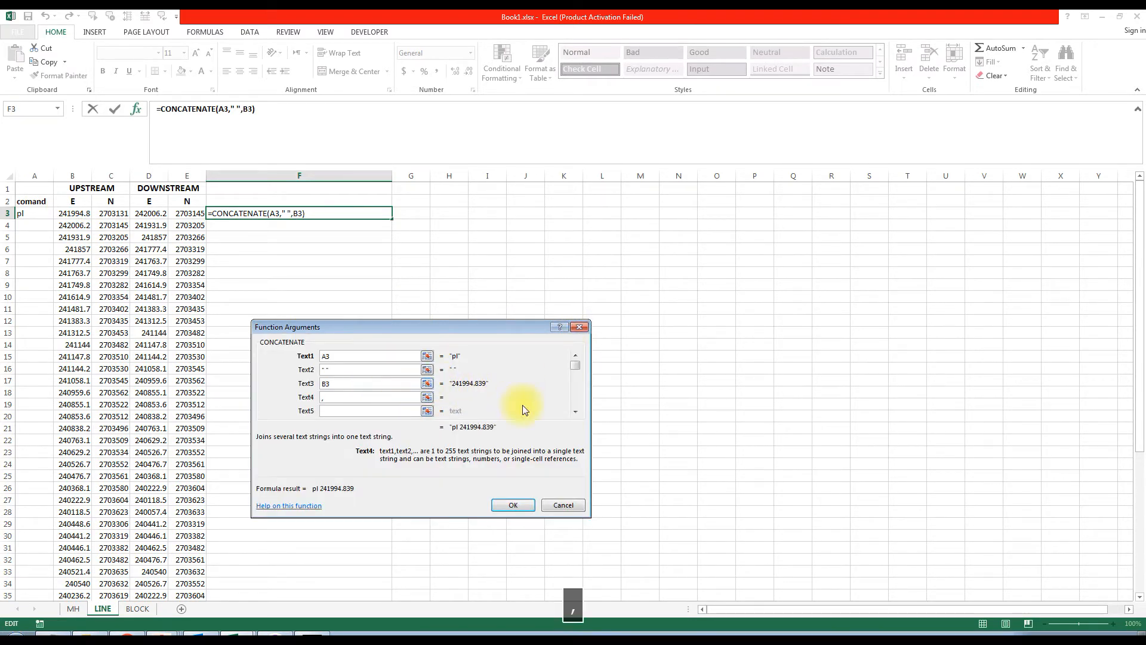
pyautogui.click(428, 412)
pyautogui.click(118, 218)
pyautogui.click(582, 339)
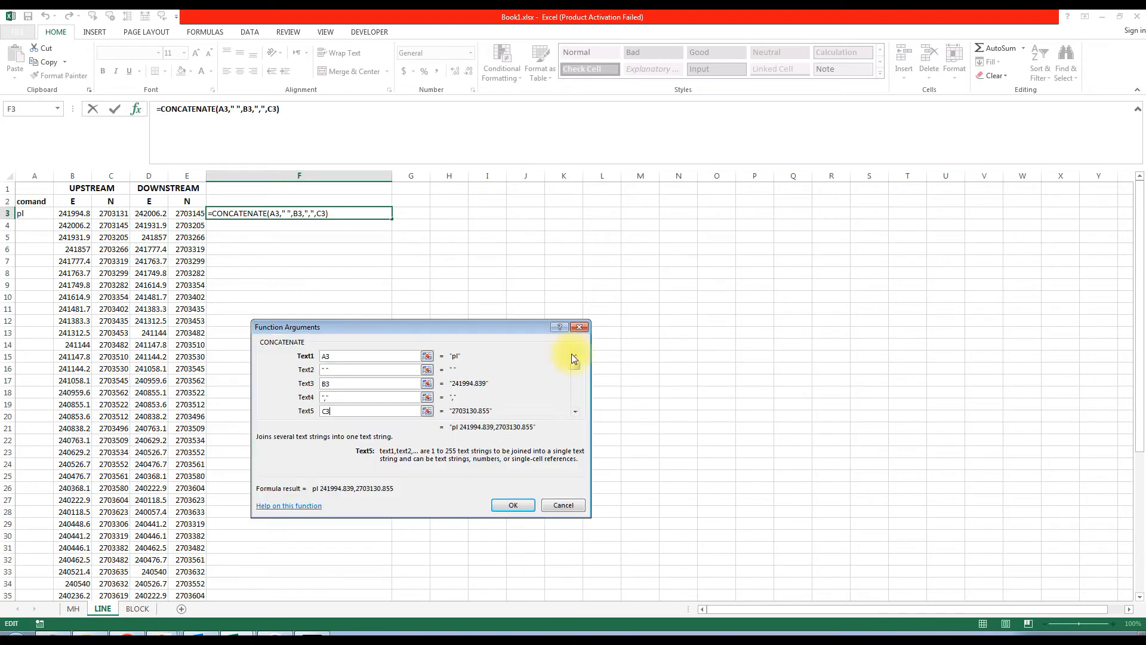
# Add a space as the sixth text and D3 as the seventh text of the CONCATENATE function
pyautogui.click(575, 411)
pyautogui.click(364, 414)
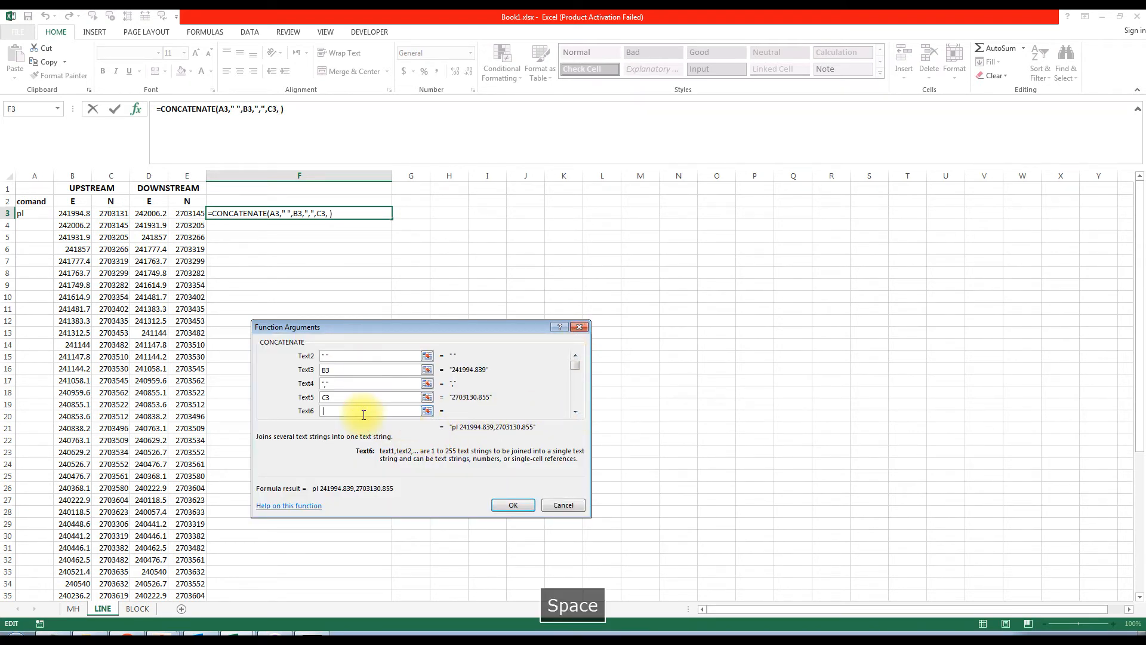
pyautogui.press('Tab')
pyautogui.click(427, 412)
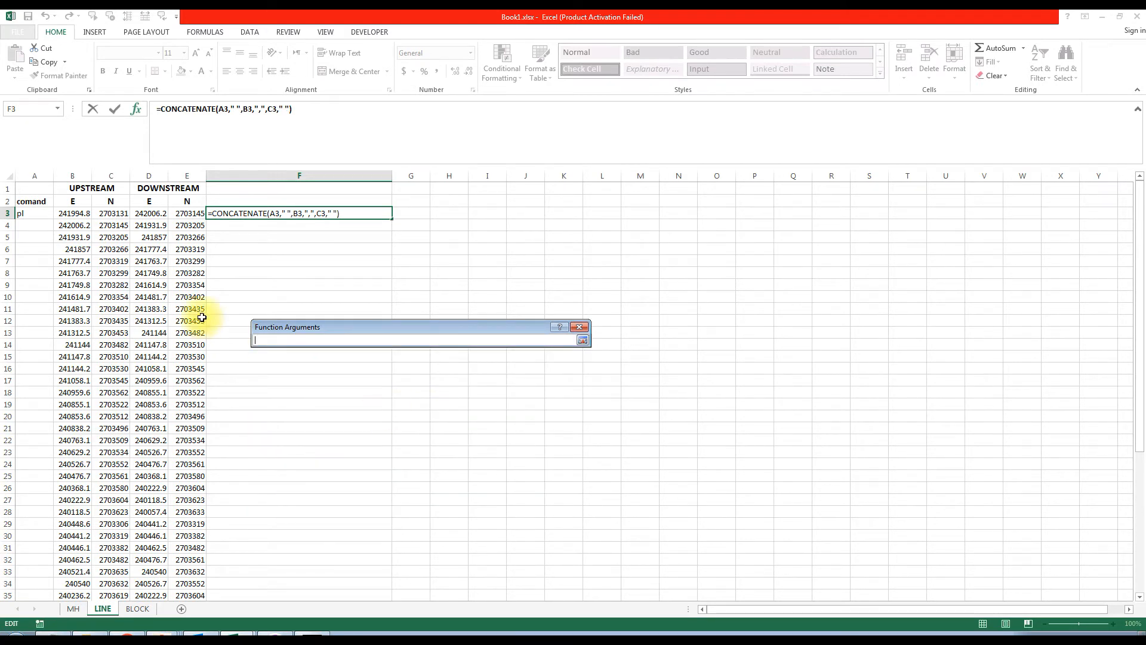
pyautogui.click(151, 219)
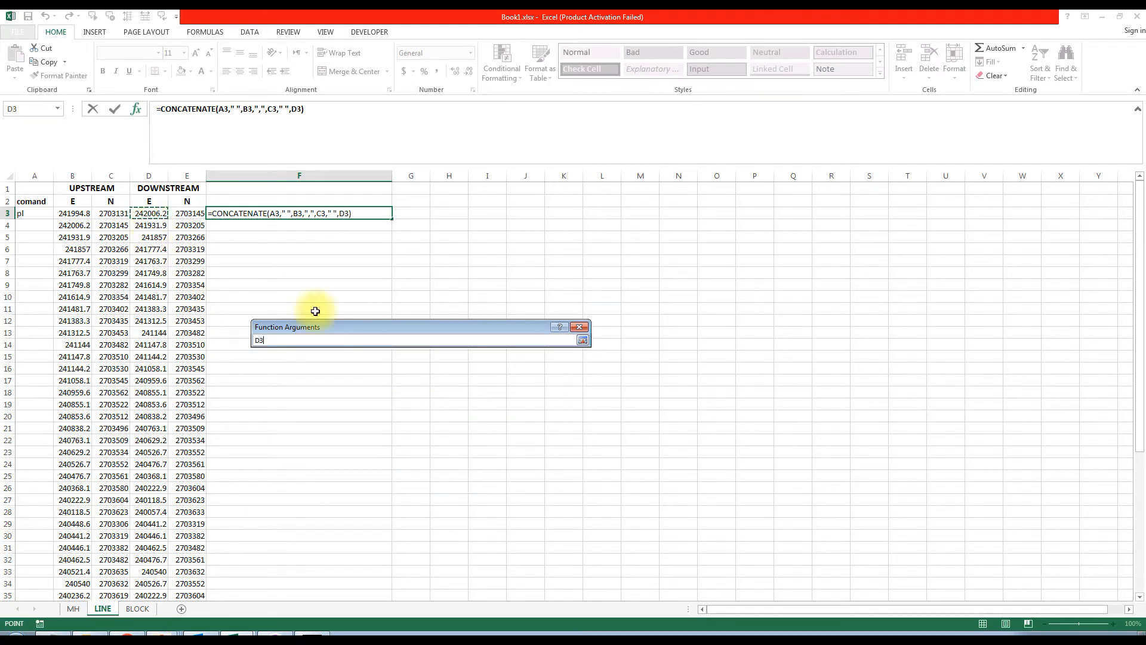
pyautogui.click(580, 341)
# Add a comma as the eighth text and E3 as the ninth text of the CONCATENATE function
pyautogui.click(575, 412)
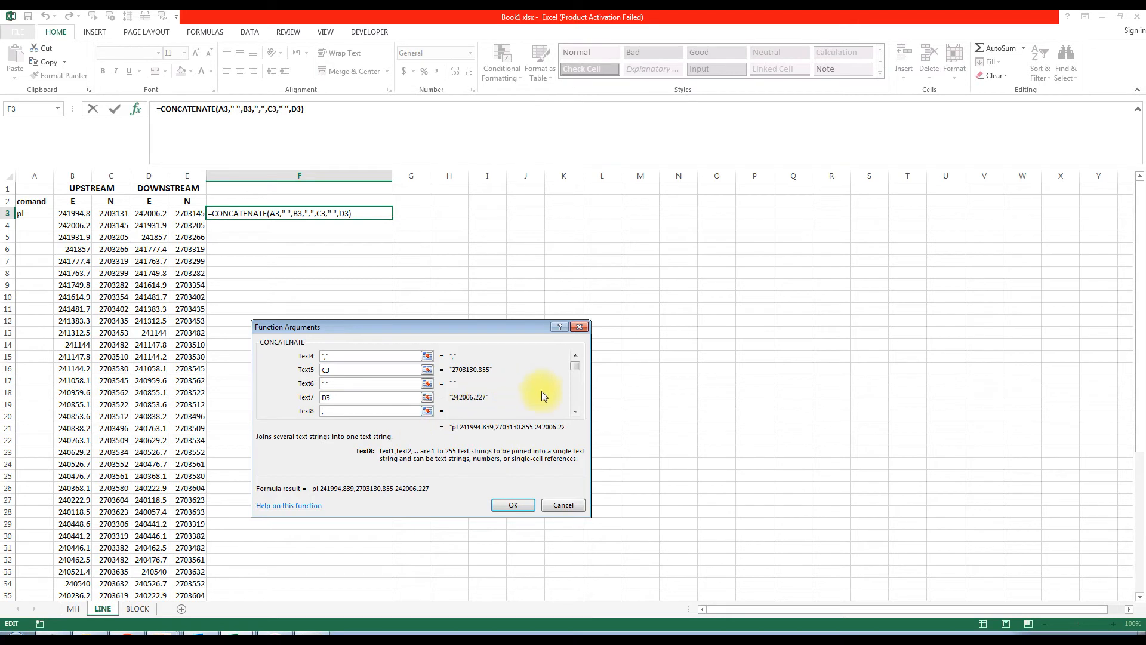
pyautogui.click(576, 411)
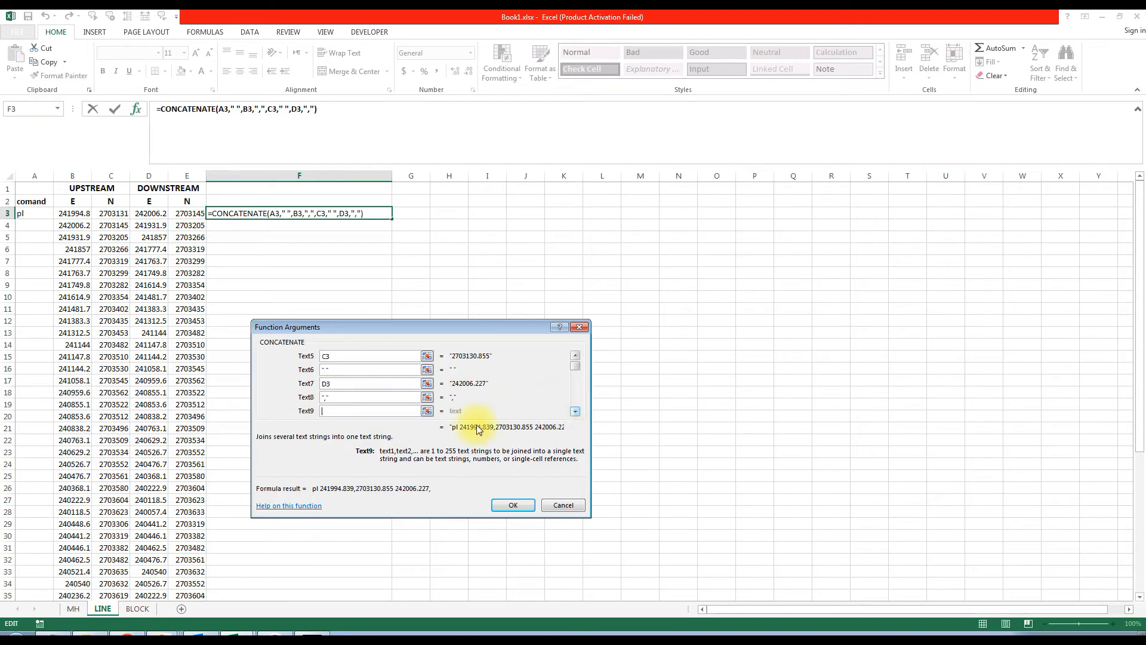
pyautogui.click(426, 410)
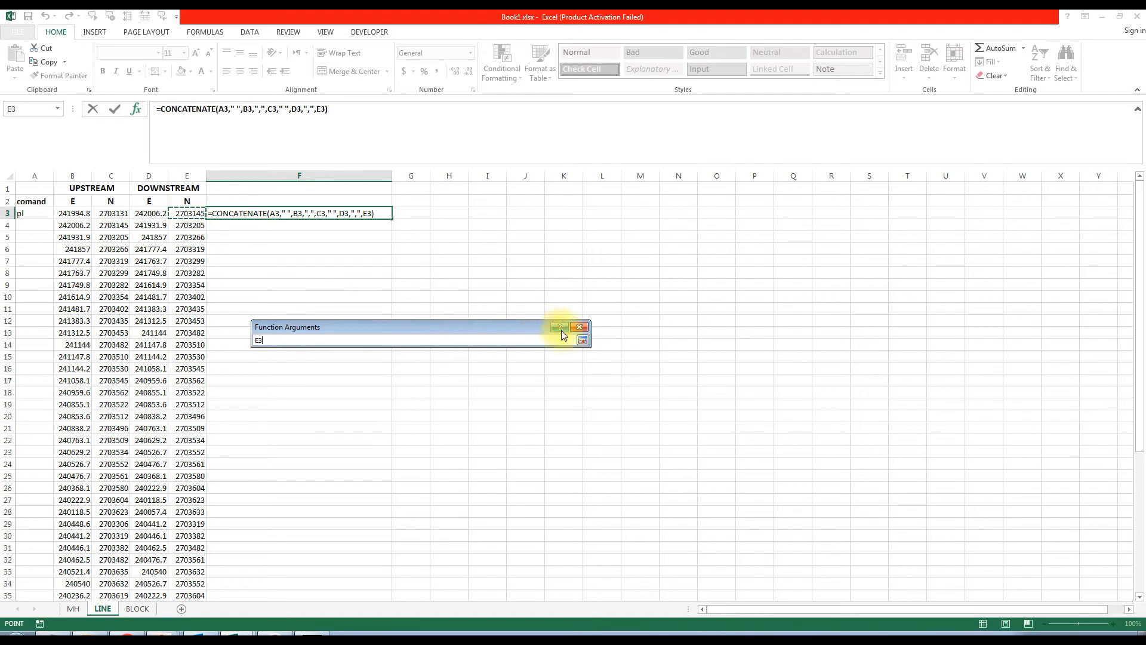
pyautogui.click(582, 340)
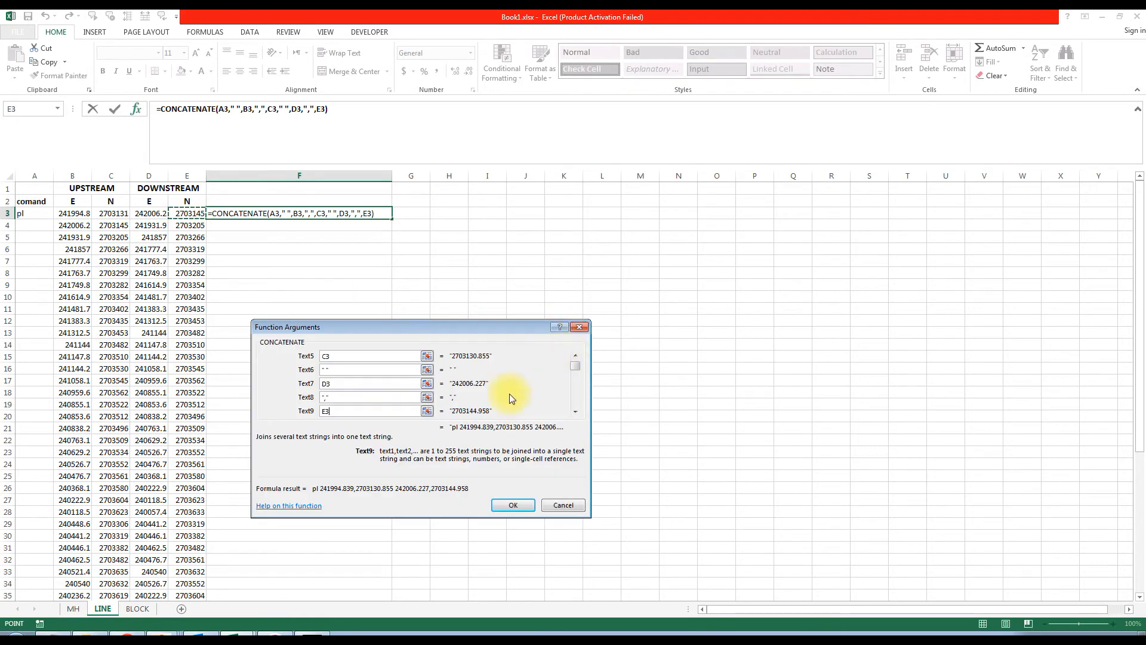
# Complete the F3 formula with a space as the tenth text and fill it down through F53
pyautogui.click(575, 412)
pyautogui.click(376, 411)
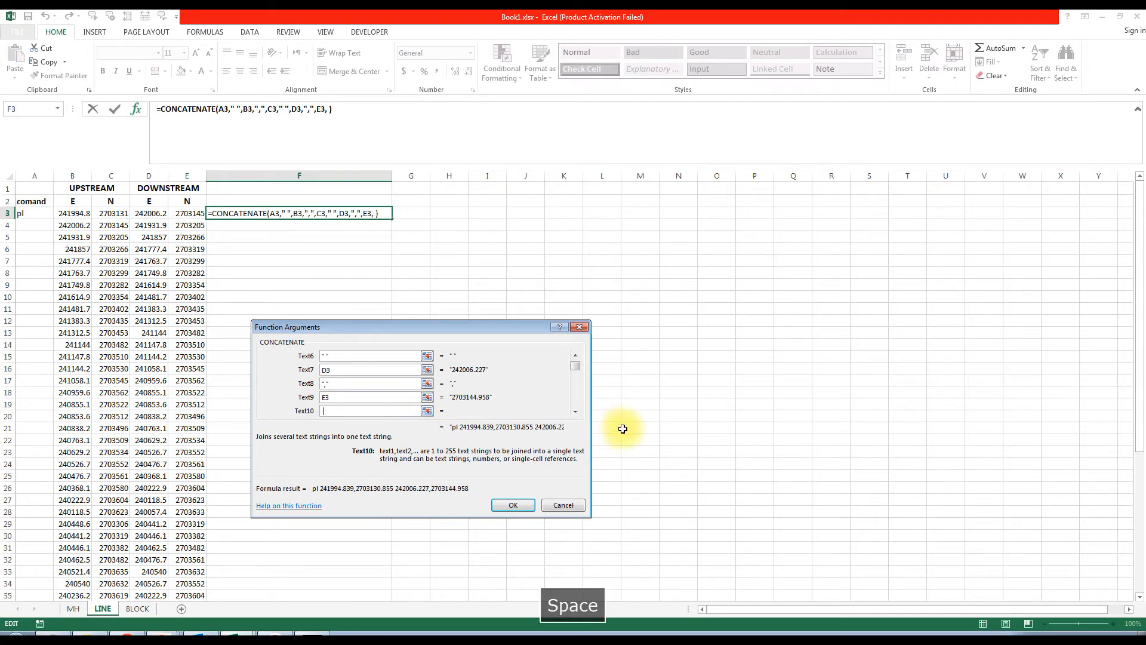
pyautogui.click(577, 413)
pyautogui.click(356, 410)
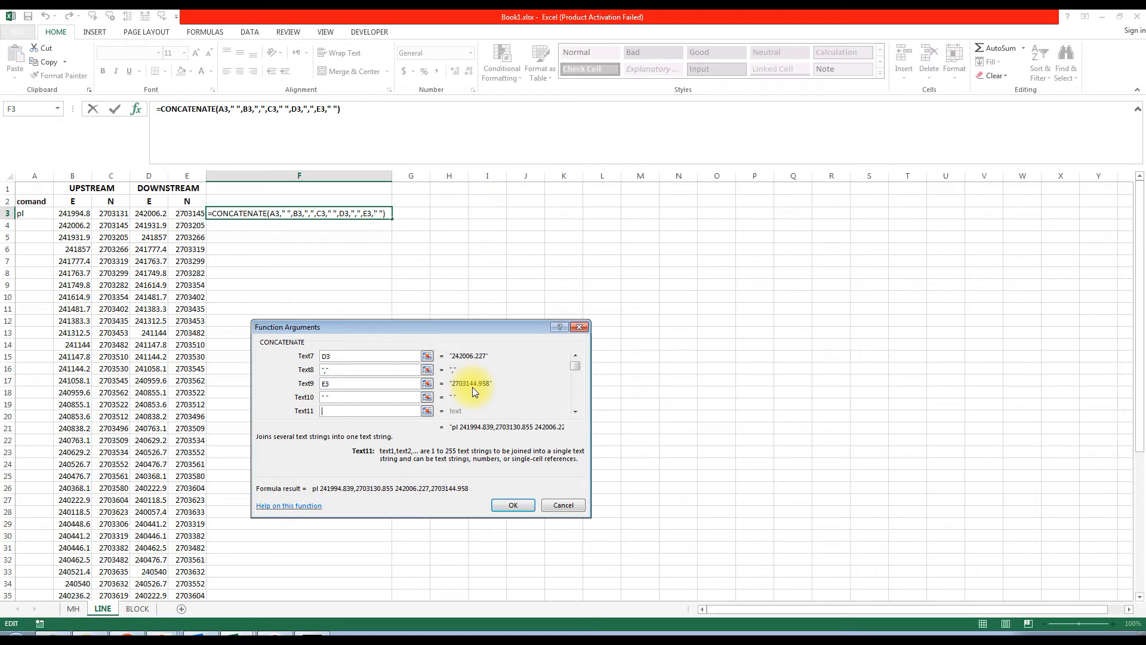
pyautogui.click(514, 502)
pyautogui.moveTo(391, 220); pyautogui.dragTo(376, 585)
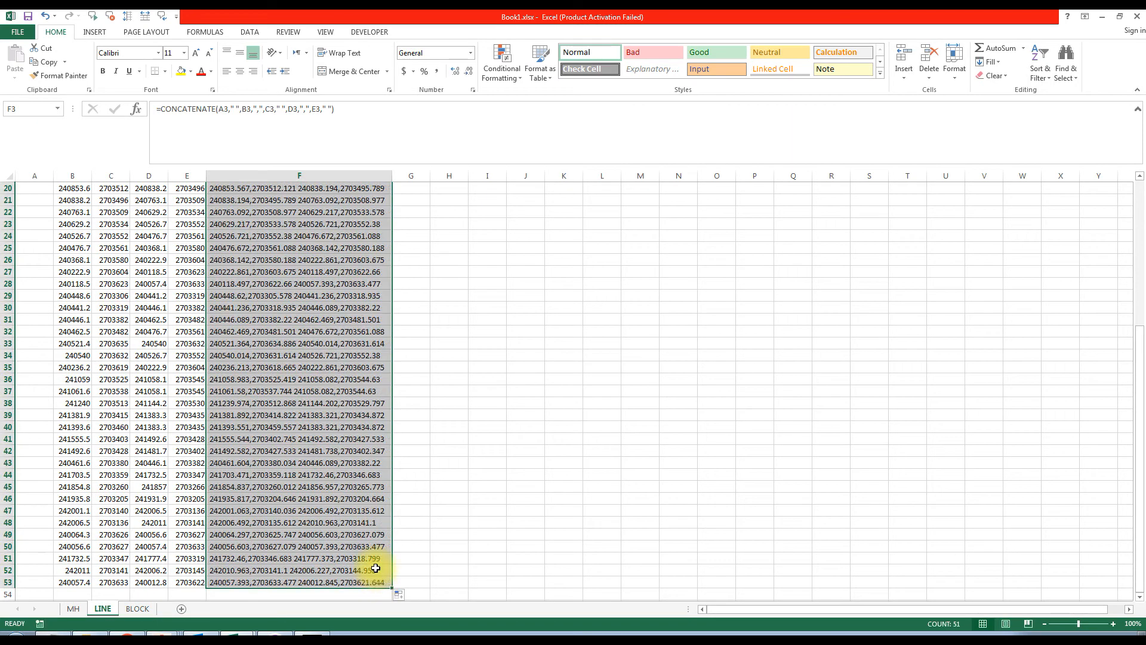
# Remove the trailing space given as the tenth text from the CONCATENATE formula in F53
pyautogui.click(366, 581)
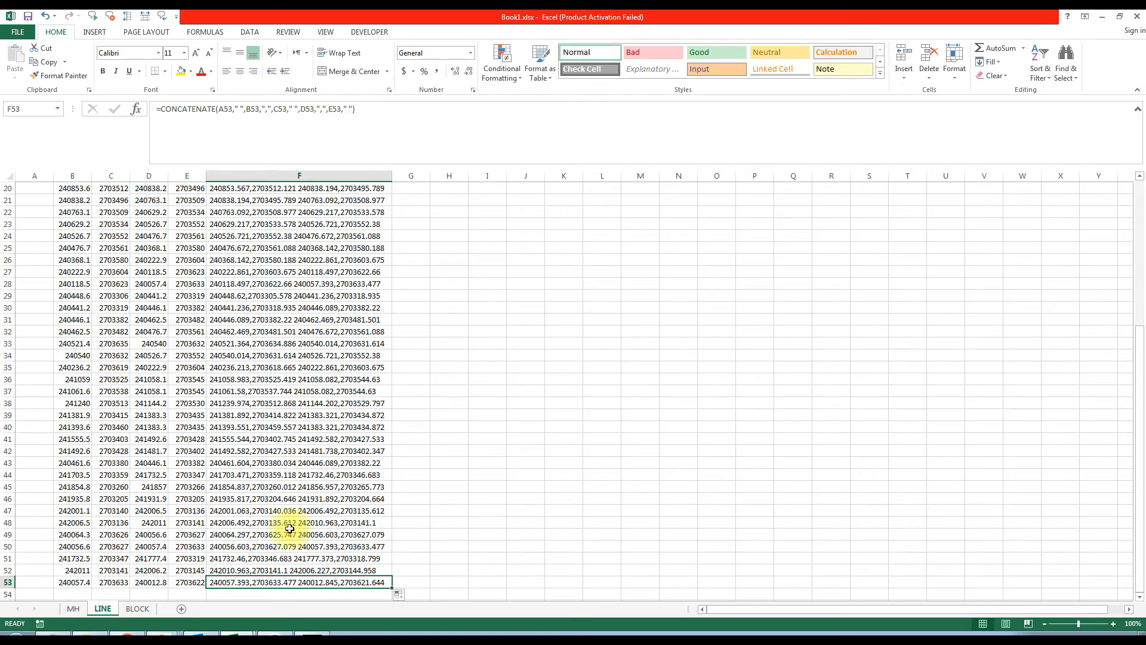
pyautogui.click(351, 108)
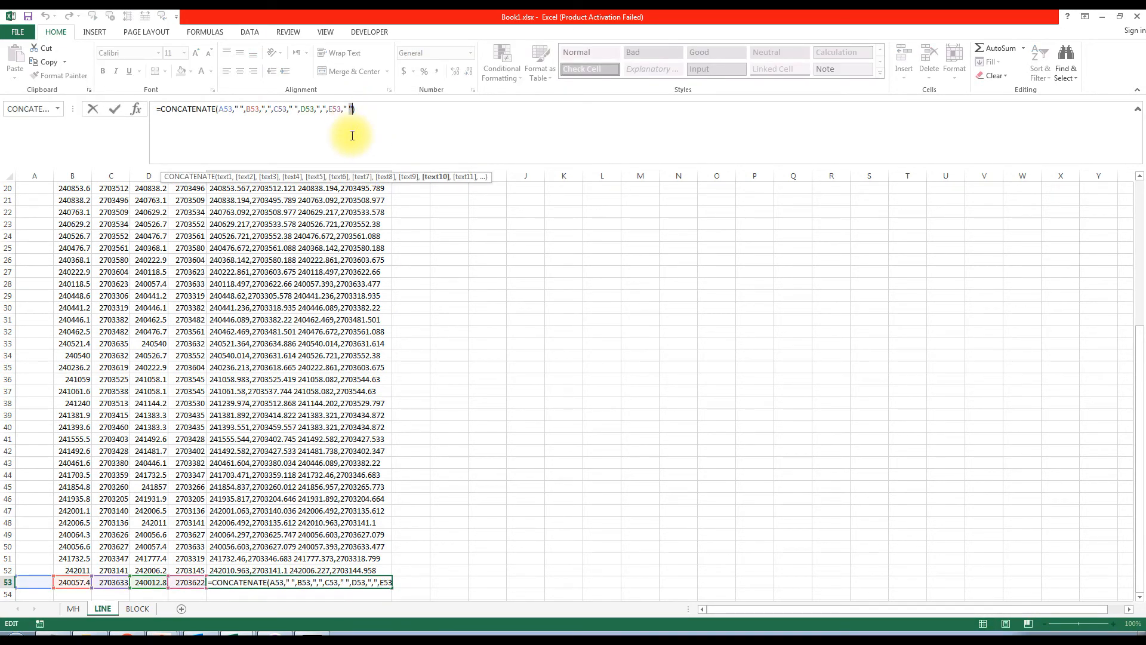
pyautogui.press('BackSpace')
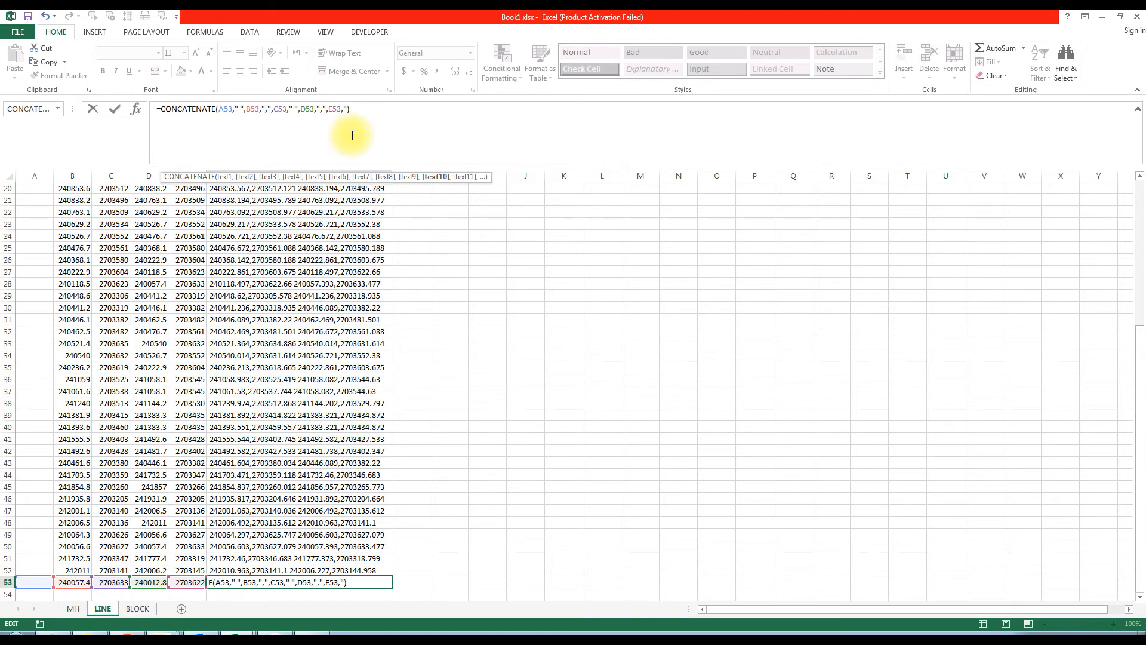
pyautogui.press('BackSpace')
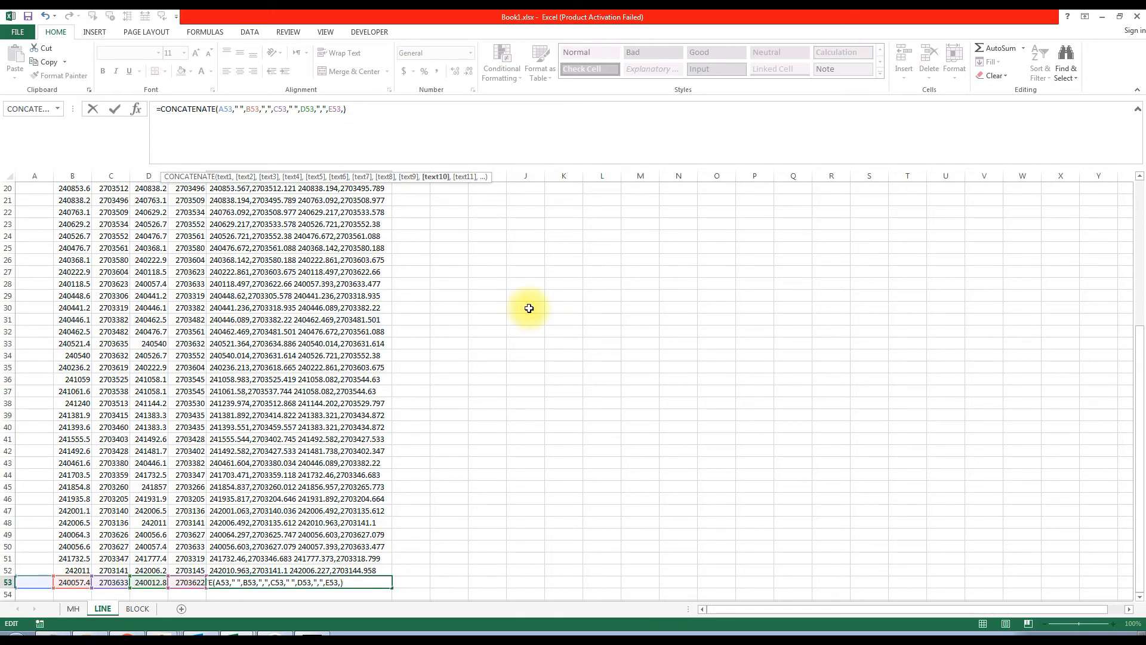
pyautogui.press('Return')
pyautogui.click(445, 319)
# Copy the concatenated polyline coordinates in F3 through F53
pyautogui.scroll(6, 252, 258)
pyautogui.moveTo(276, 213); pyautogui.dragTo(296, 580)
pyautogui.rightClick(306, 397)
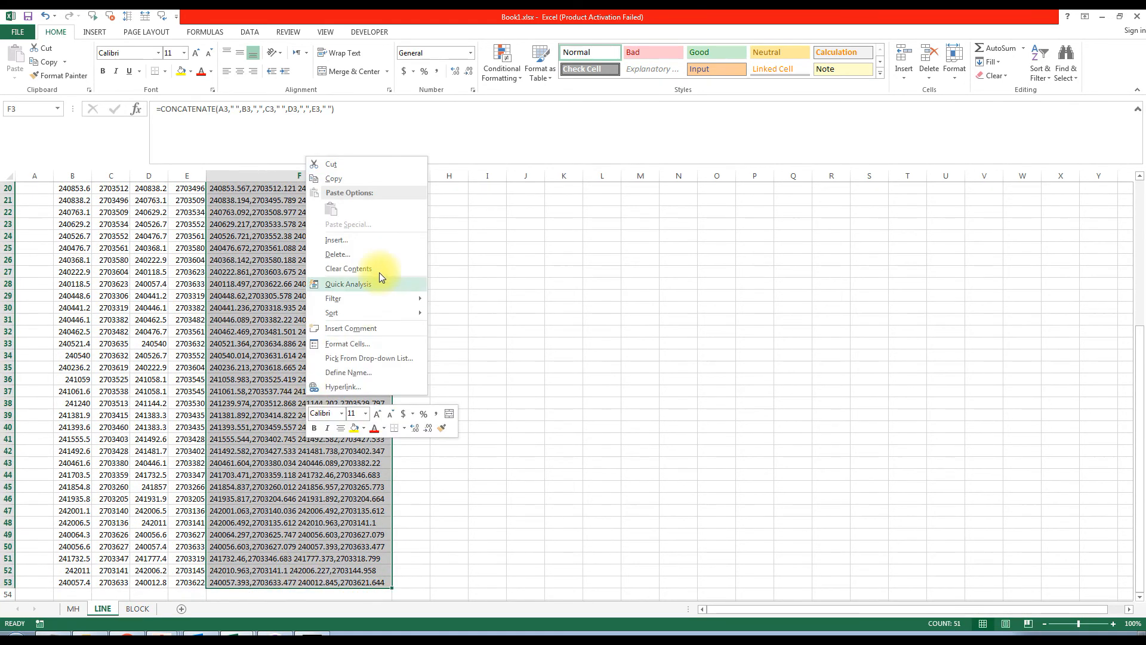
pyautogui.click(355, 180)
pyautogui.scroll(6, 298, 418)
# Switch to Drawing4.dwg in AutoCAD, paste the copied coordinates at the command line to draw the sewer polylines, and end the polyline command
pyautogui.moveTo(131, 619)
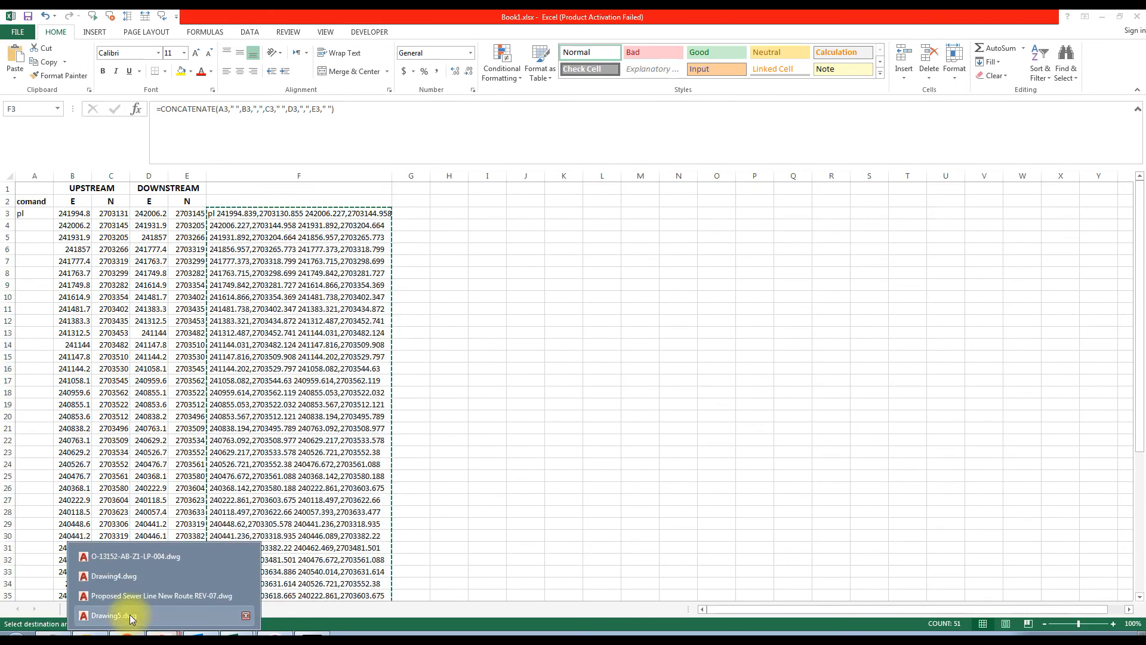
pyautogui.click(113, 576)
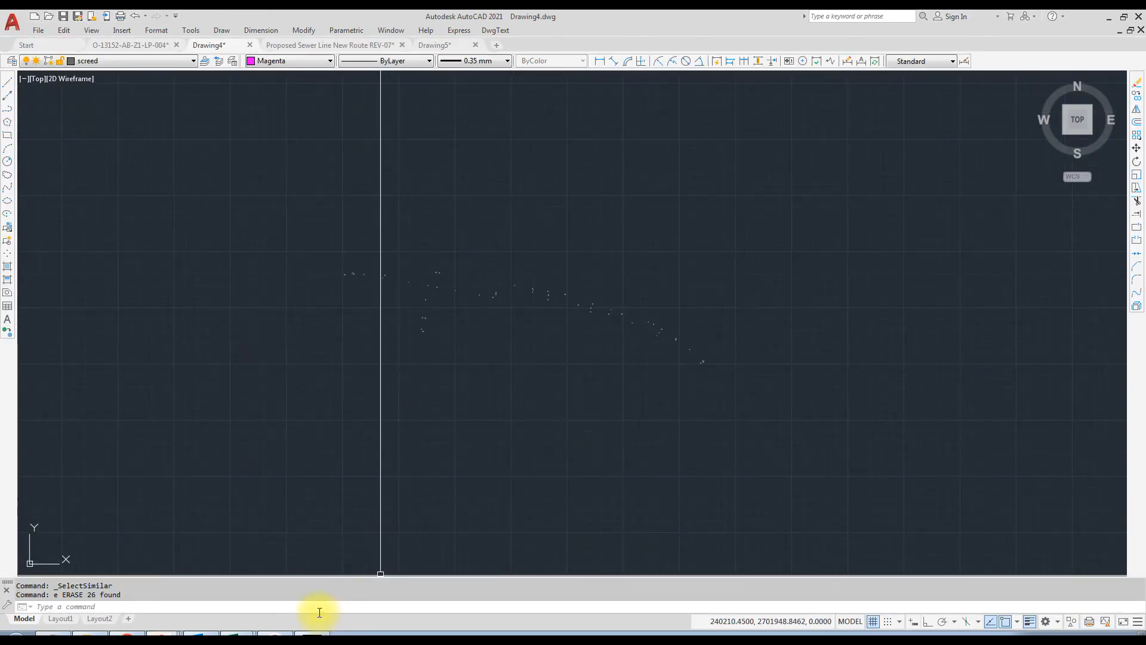
pyautogui.rightClick(275, 610)
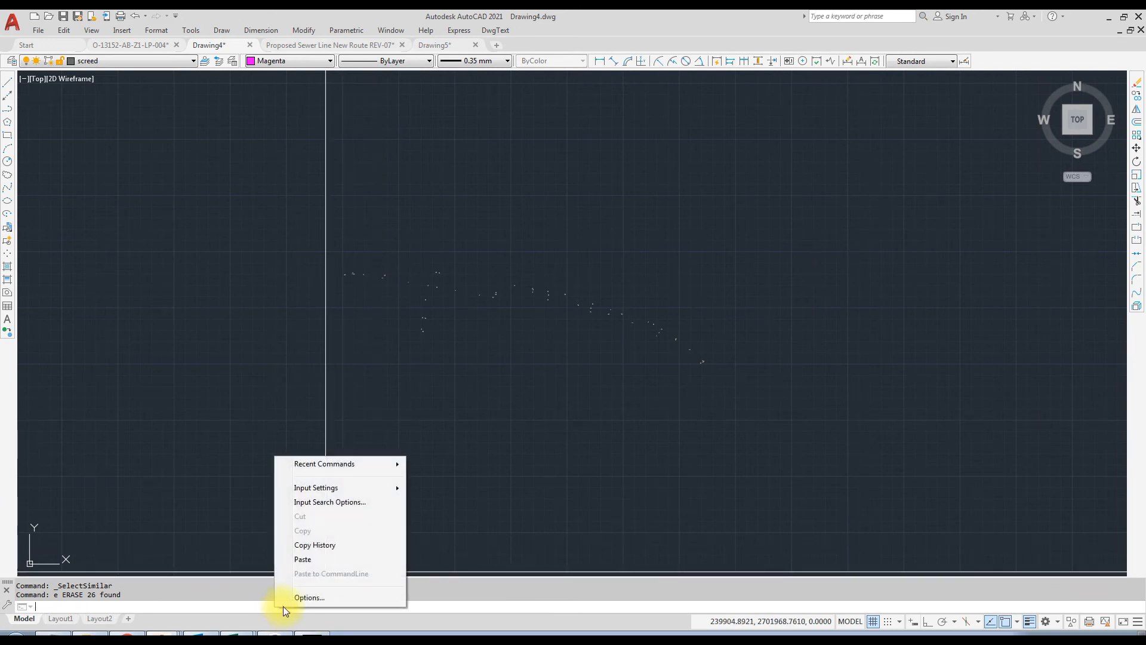
pyautogui.click(320, 559)
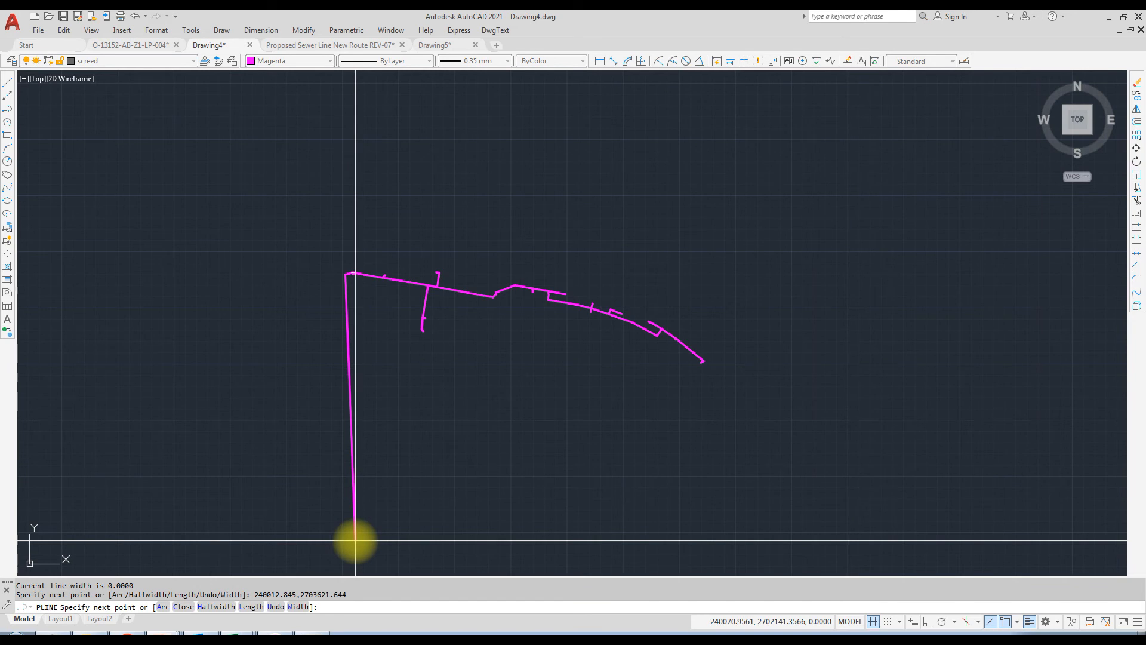
pyautogui.press('Escape')
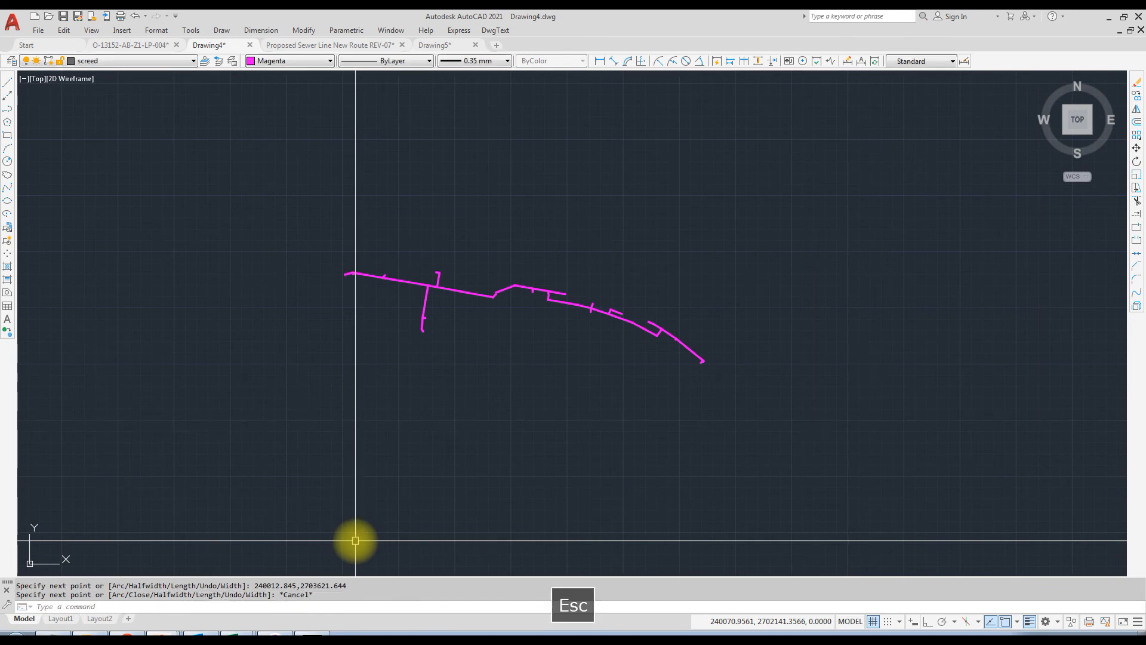
pyautogui.scroll(6, 390, 203)
pyautogui.scroll(-8, 395, 209)
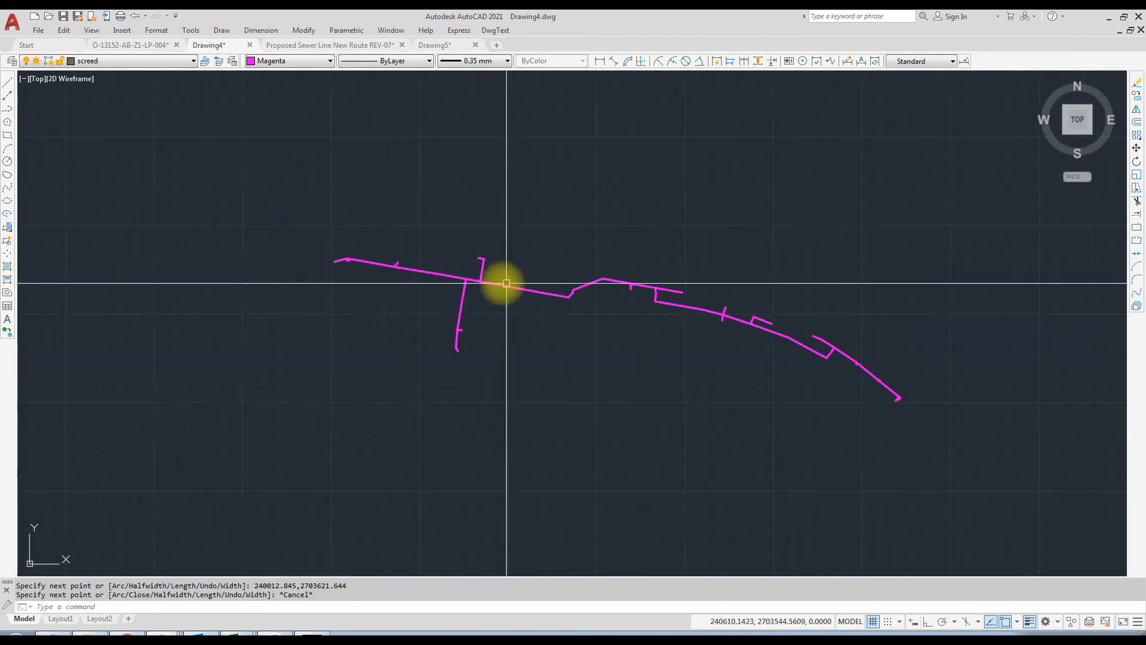
pyautogui.scroll(7, 824, 368)
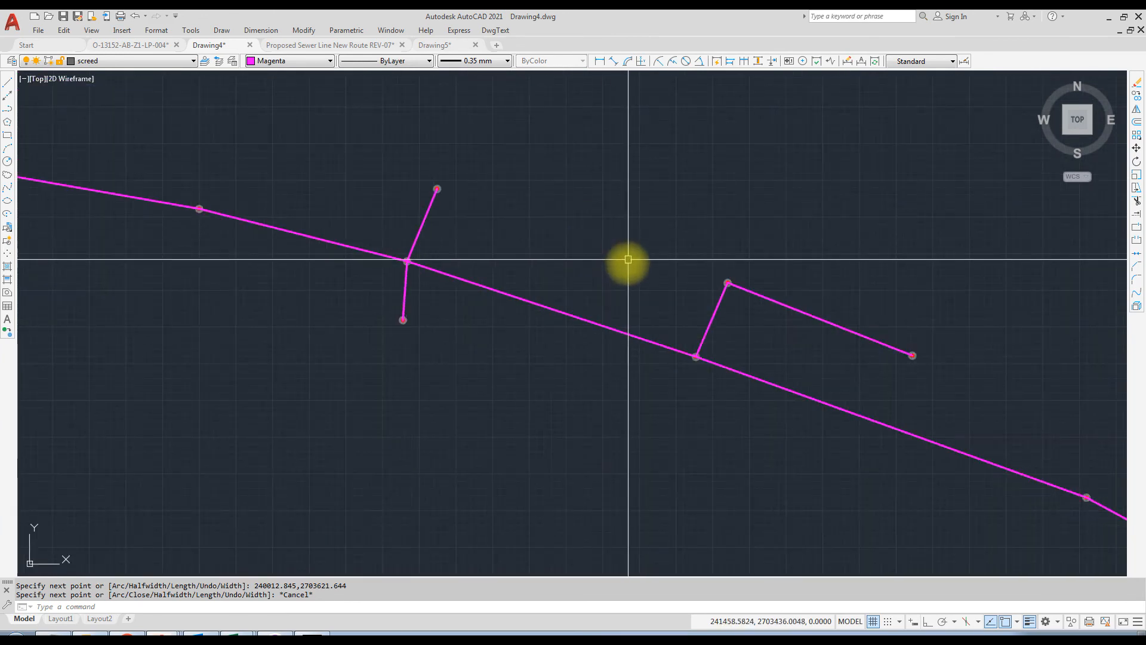